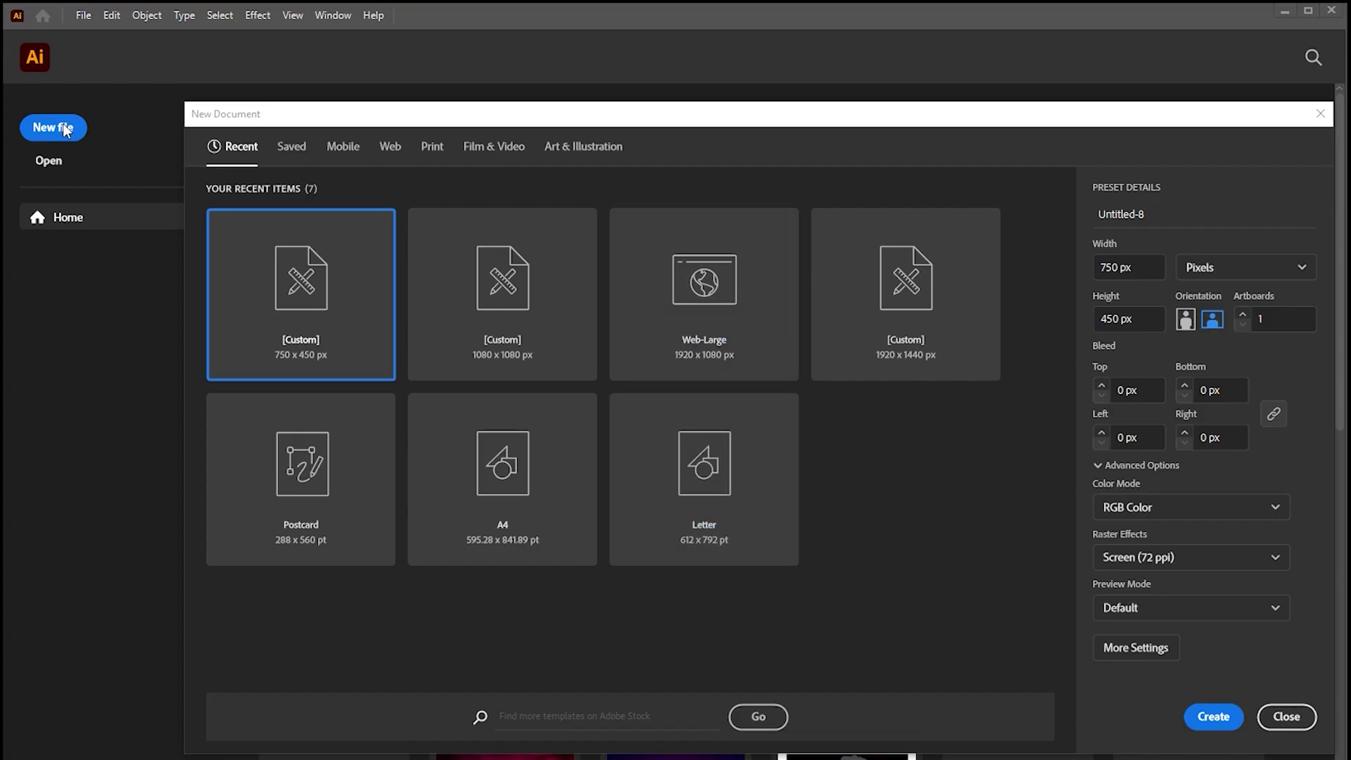
Create a new 1920 x 1080 px document from the Web-Large preset
{"action": "left_click", "coordinate": [718, 336]}
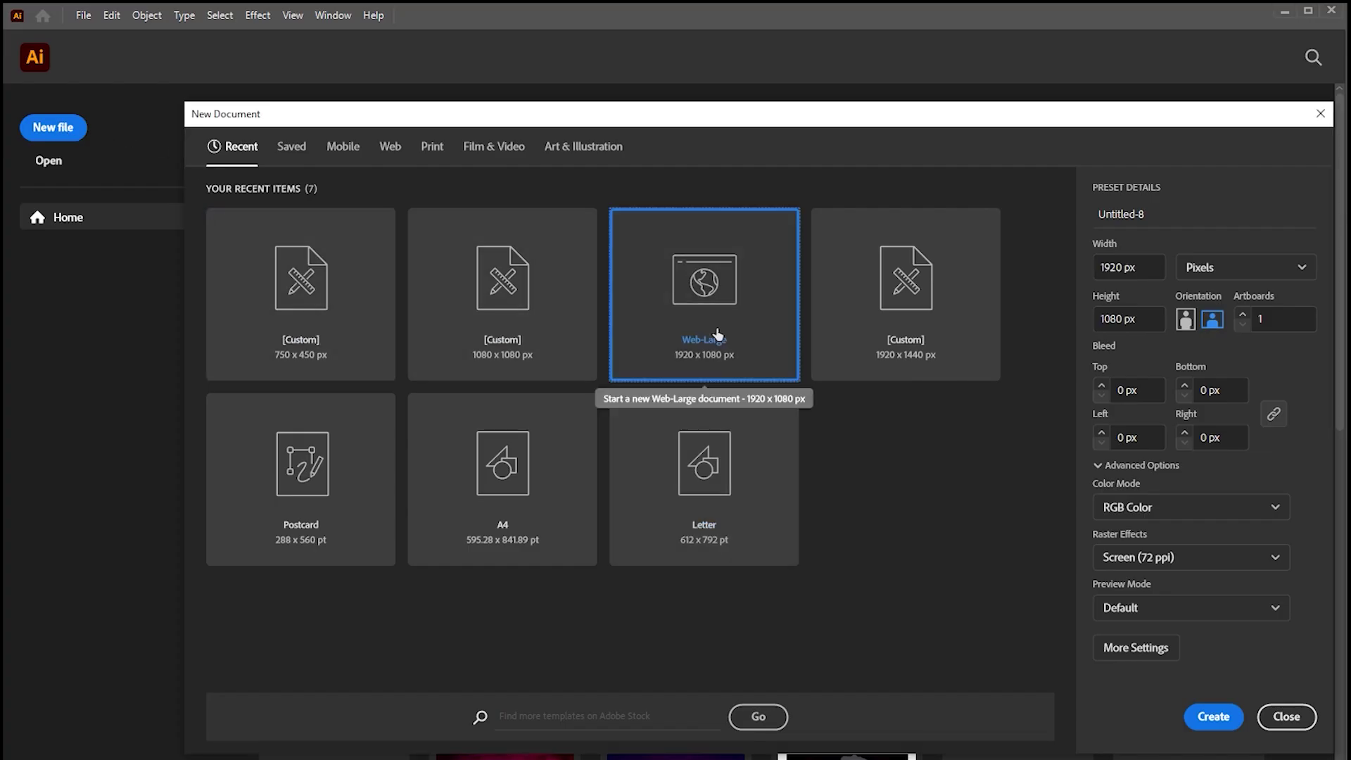
{"action": "left_click", "coordinate": [1212, 717]}
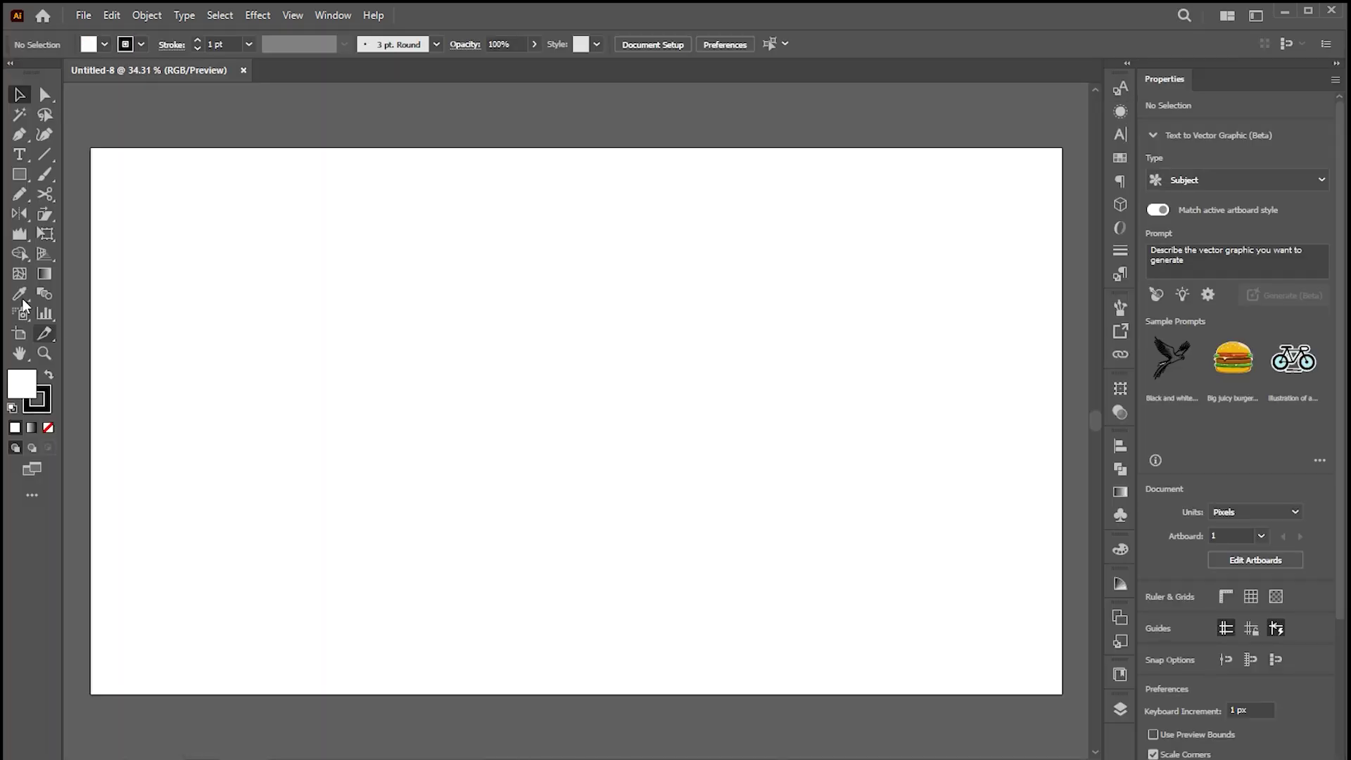
Draw a 1920 x 1080 px rectangle centred on the artboard
{"action": "left_click", "coordinate": [19, 174]}
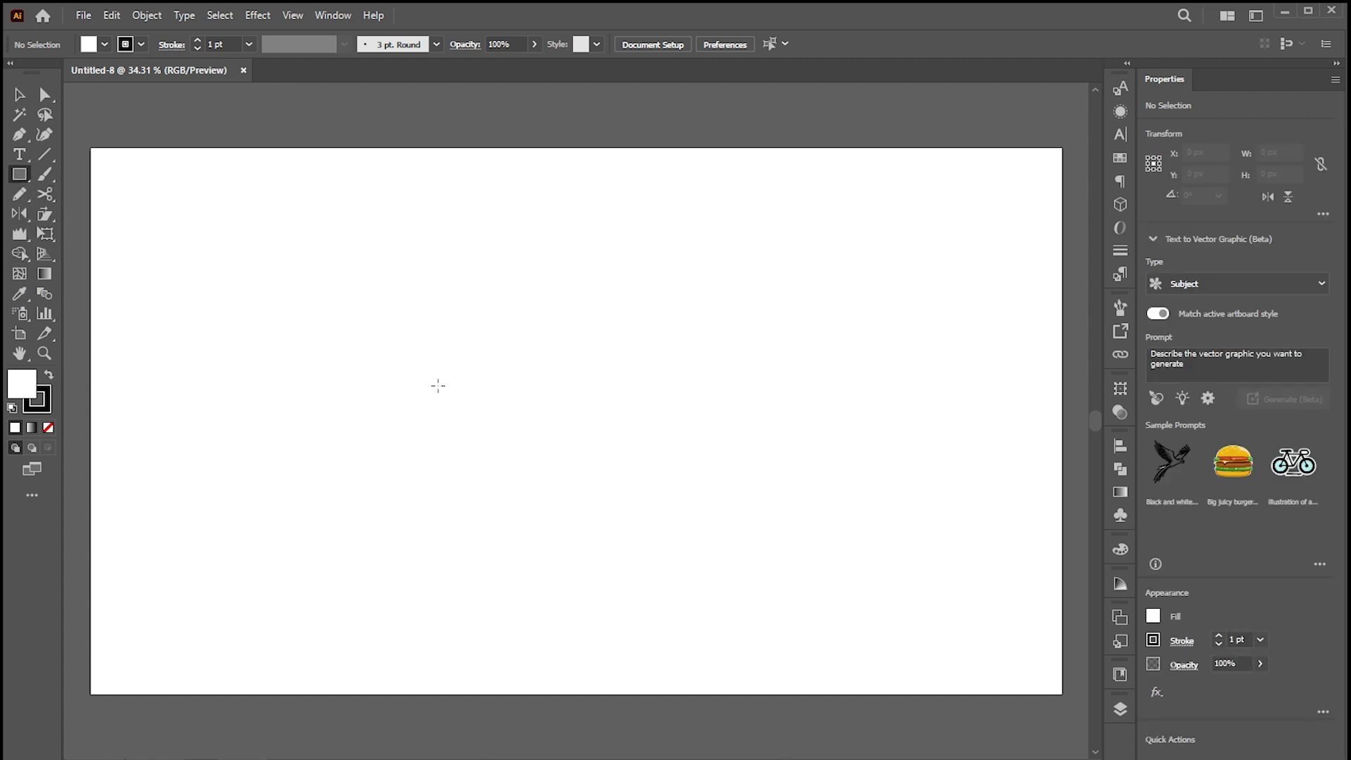
{"action": "left_click", "coordinate": [764, 436]}
{"action": "type", "text": "1920"}
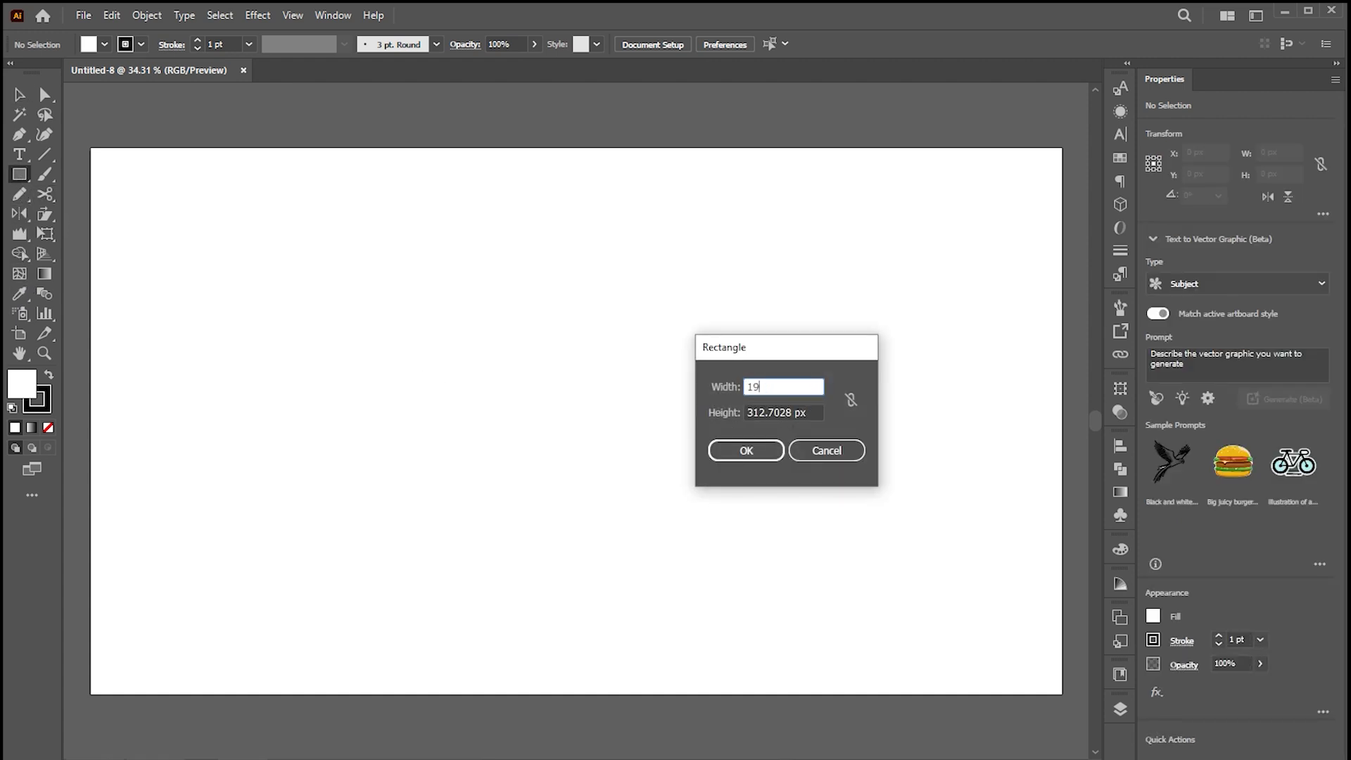
{"action": "key", "text": "Tab"}
{"action": "type", "text": "1"}
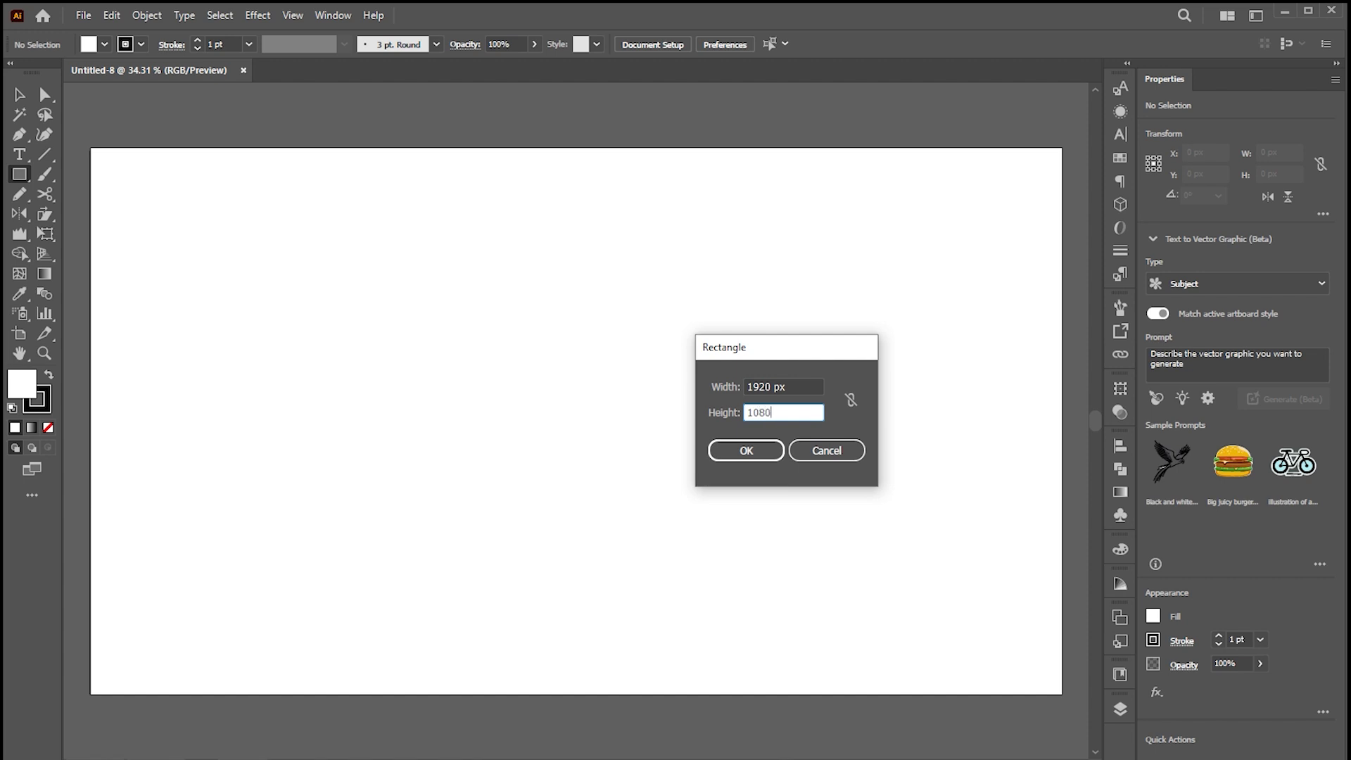
{"action": "key", "text": "Return"}
{"action": "key", "text": "v"}
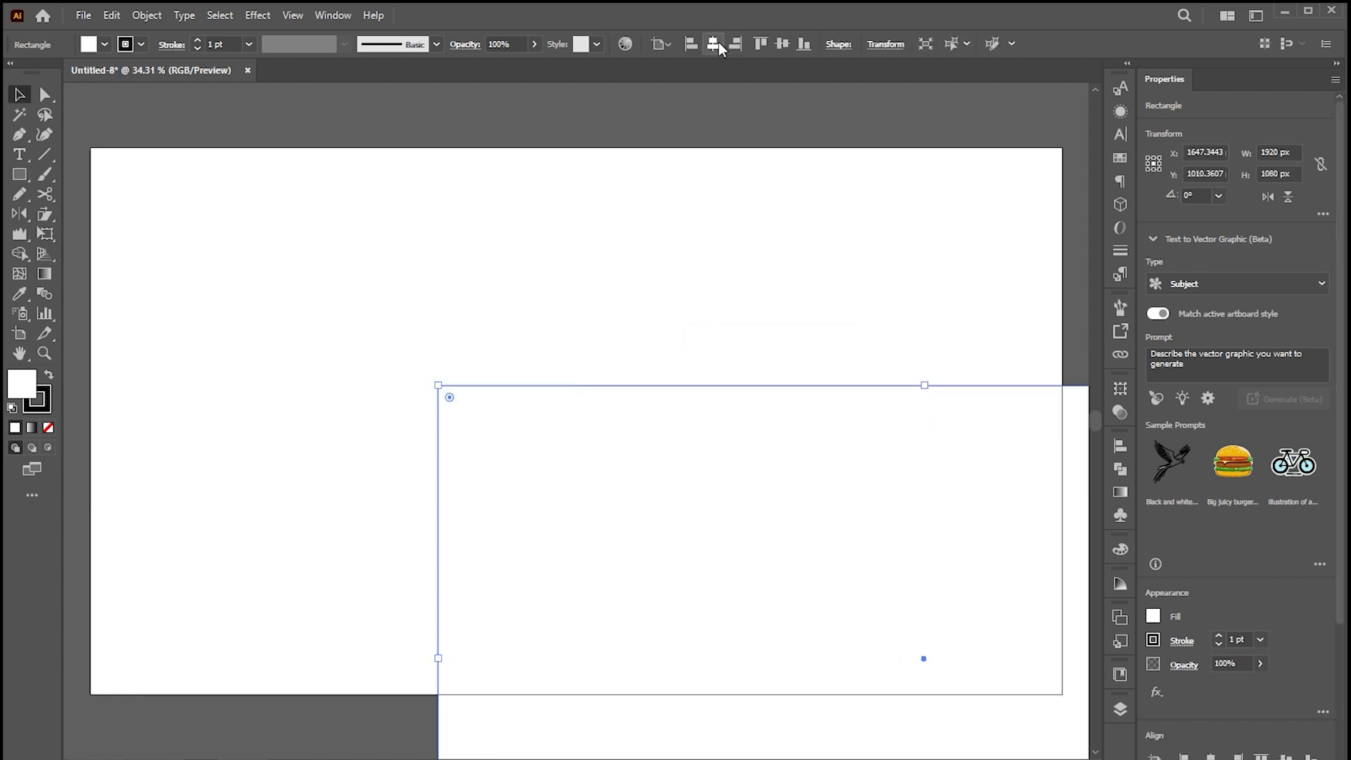
{"action": "left_click", "coordinate": [720, 42]}
{"action": "left_click", "coordinate": [790, 45]}
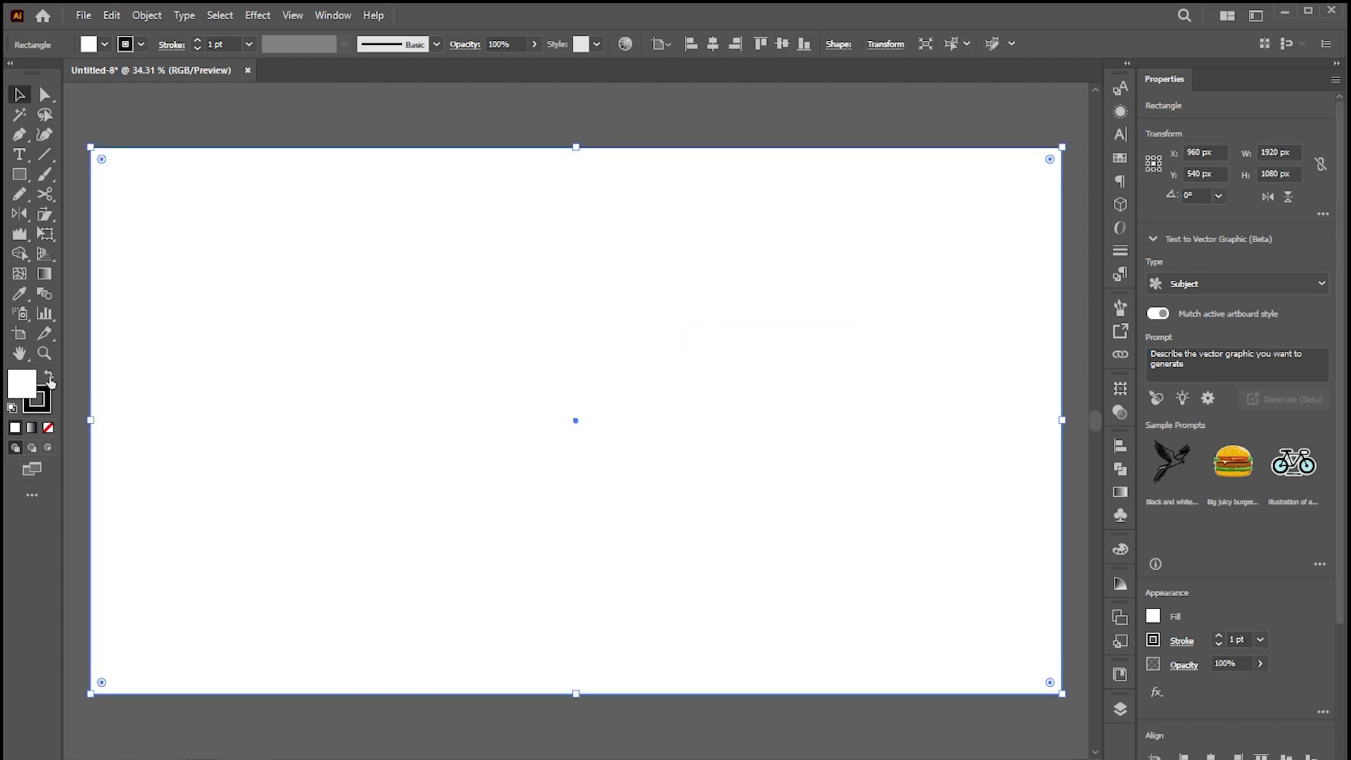
Give the rectangle no stroke and a #000000 fill, then lock it
{"action": "left_click", "coordinate": [50, 399]}
{"action": "left_click", "coordinate": [48, 427]}
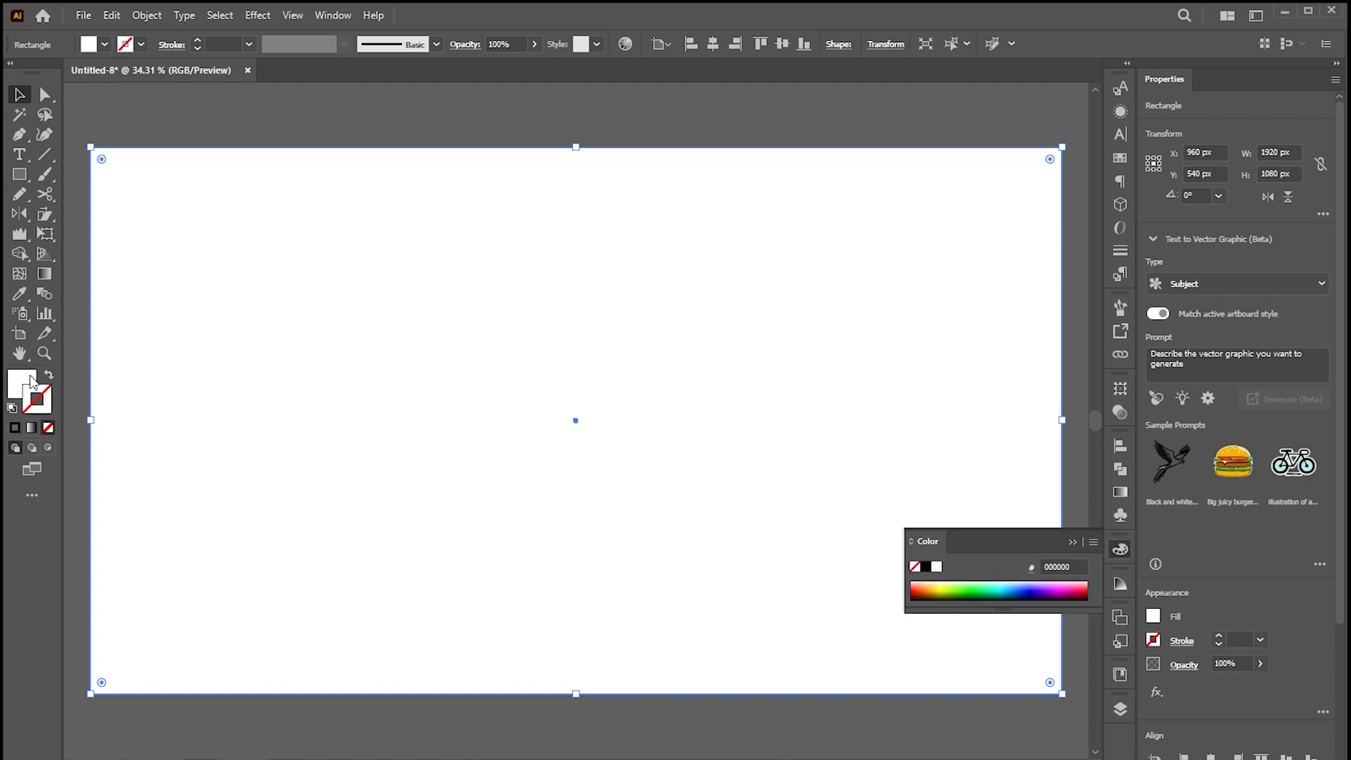
{"action": "double_click", "coordinate": [21, 384]}
{"action": "type", "text": "000000"}
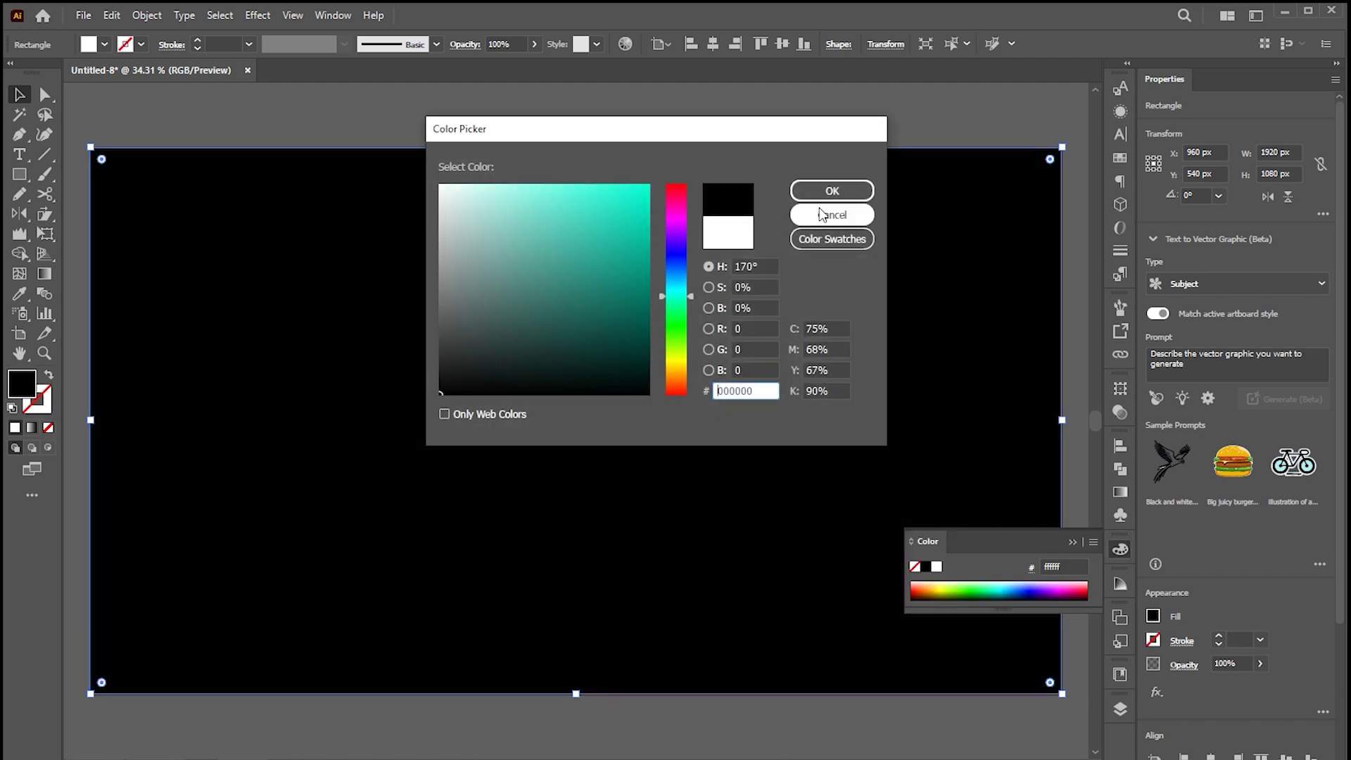
{"action": "left_click", "coordinate": [832, 190]}
{"action": "left_click", "coordinate": [1078, 544]}
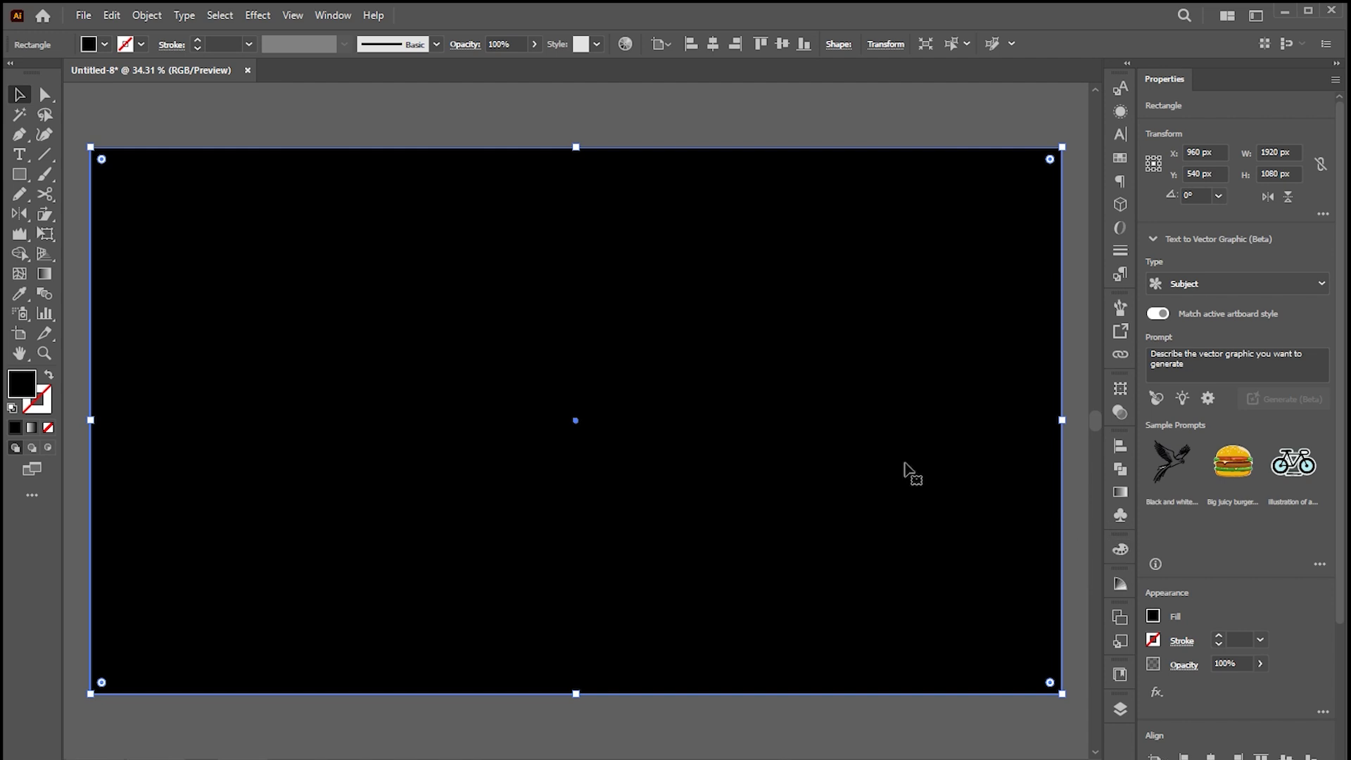
{"action": "key", "text": "ctrl+2"}
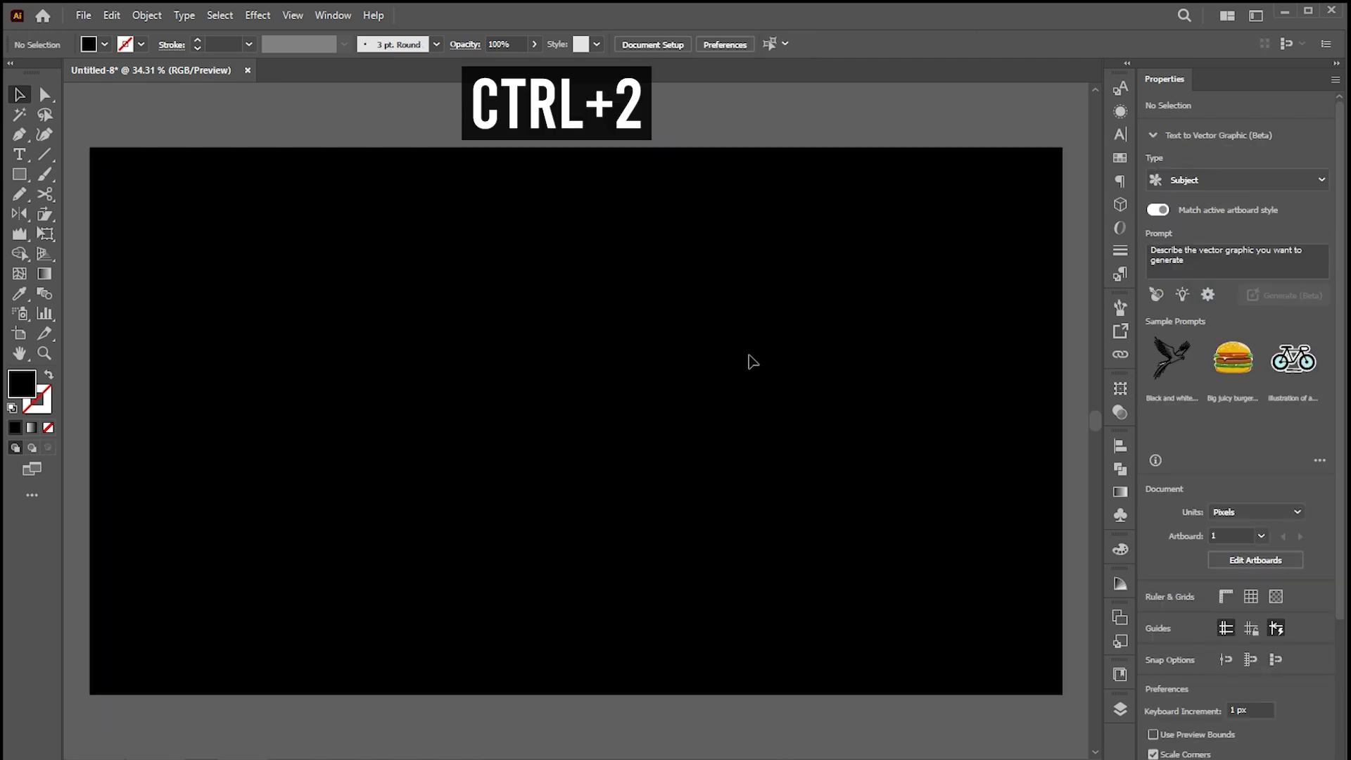
Add the text 'neon' near the artboard centre with a white #ffffff fill
{"action": "left_click", "coordinate": [19, 154]}
{"action": "left_click", "coordinate": [504, 415]}
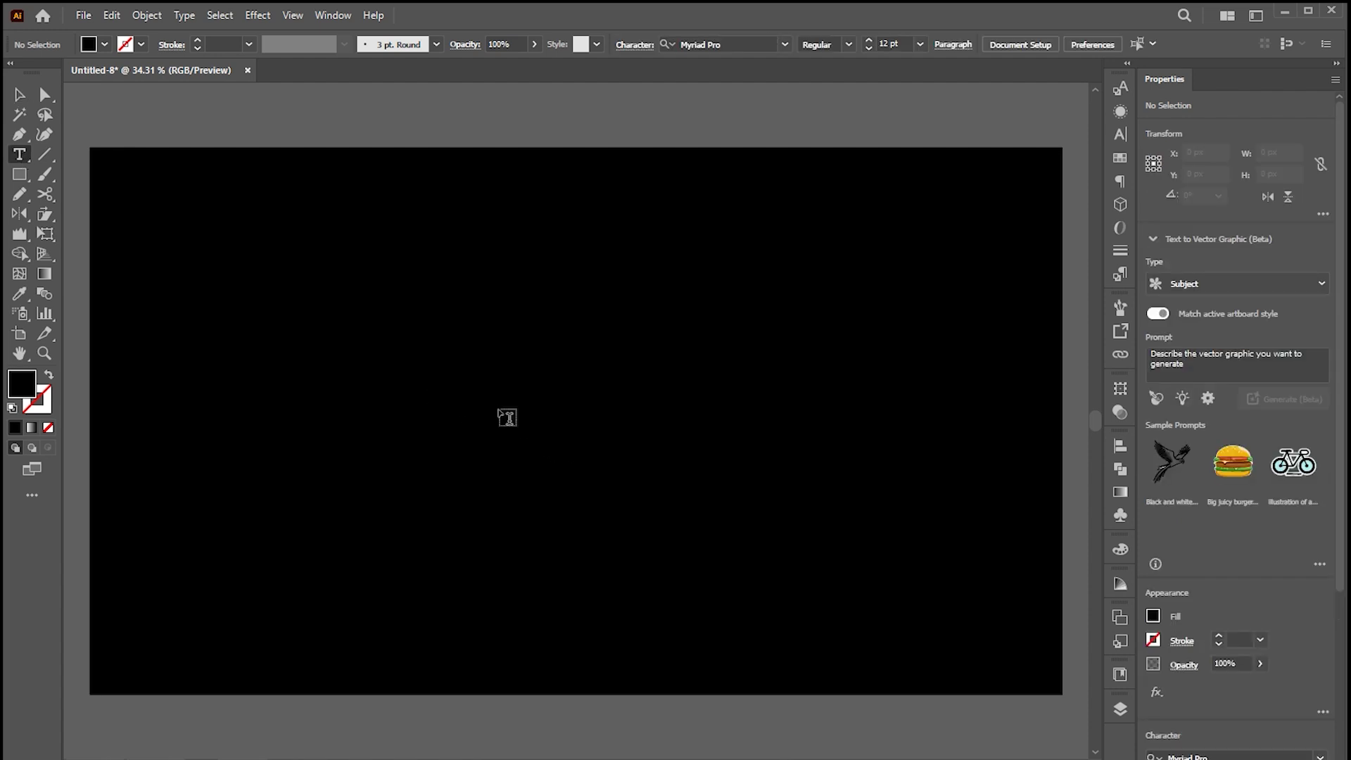
{"action": "key", "text": "BackSpace"}
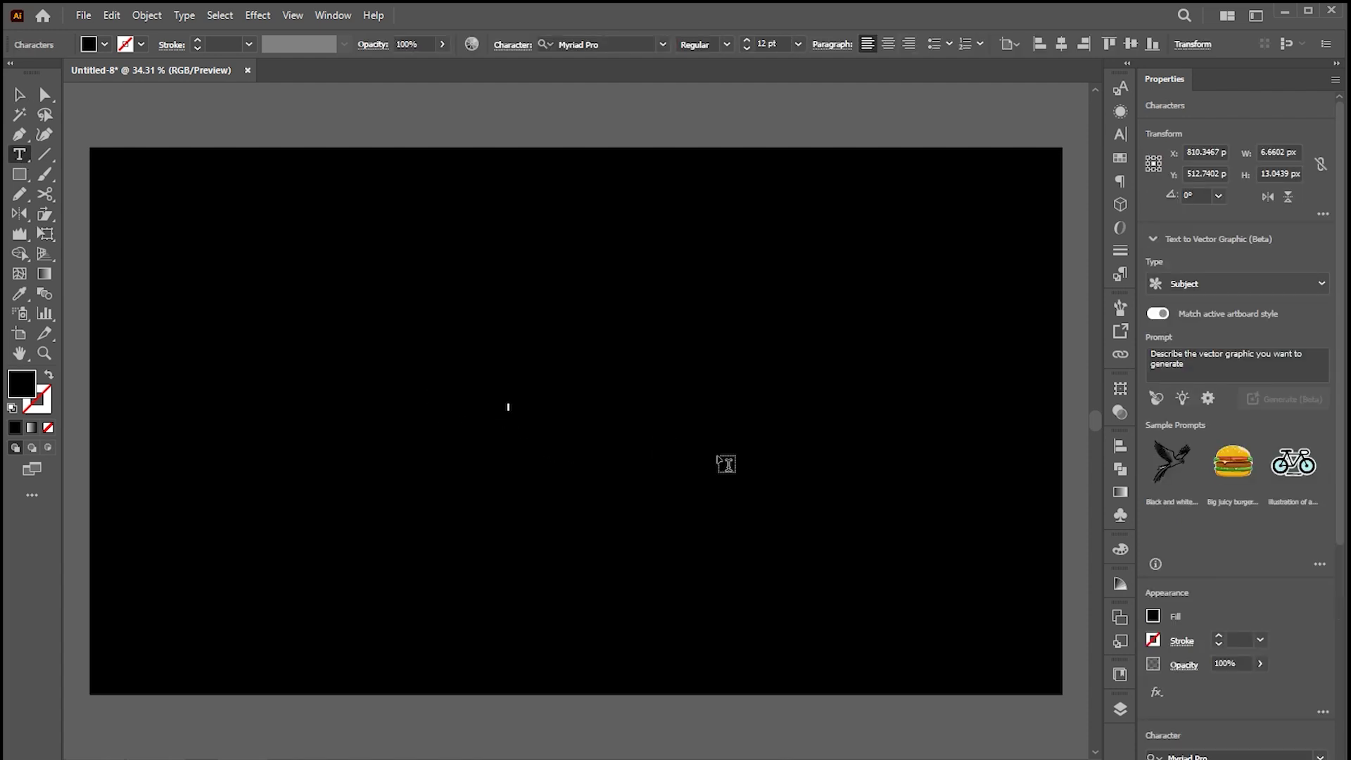
{"action": "left_click", "coordinate": [19, 94]}
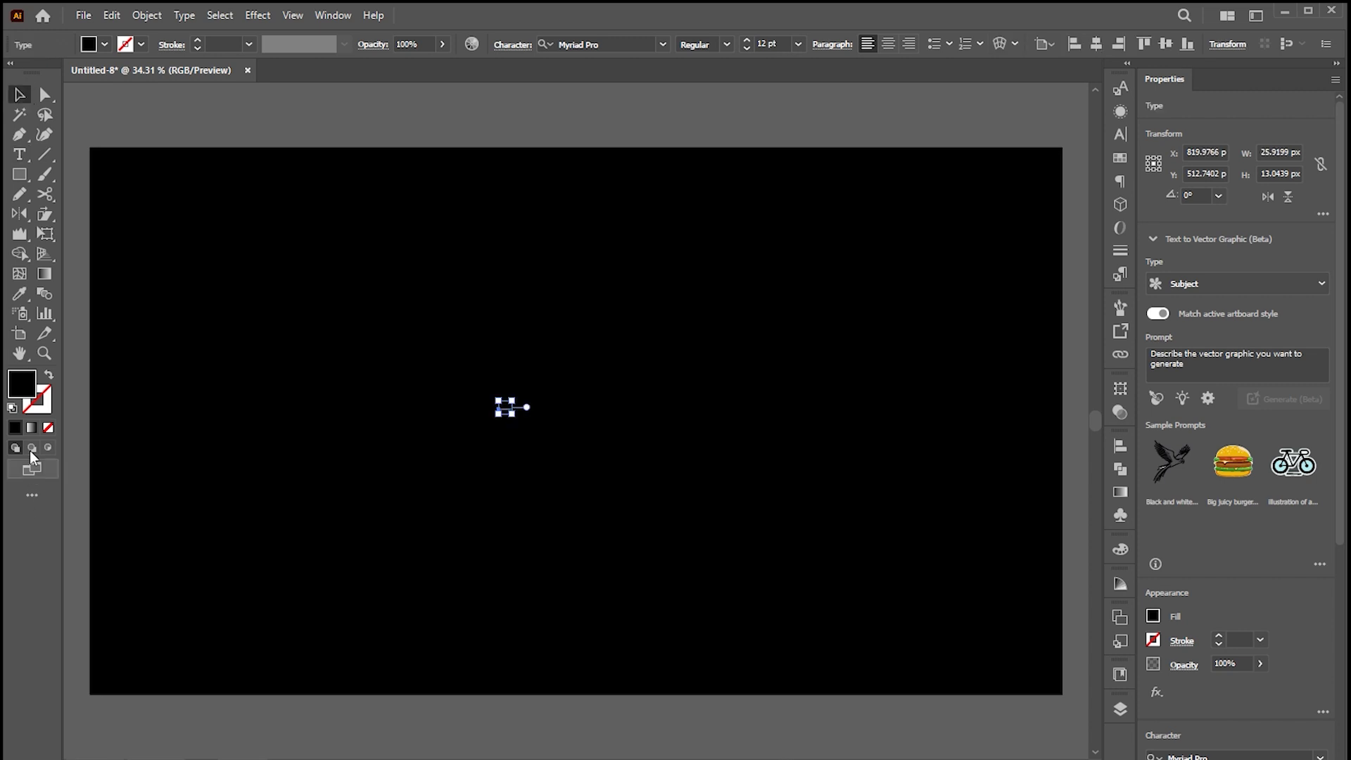
{"action": "double_click", "coordinate": [22, 384]}
{"action": "type", "text": "ffffff"}
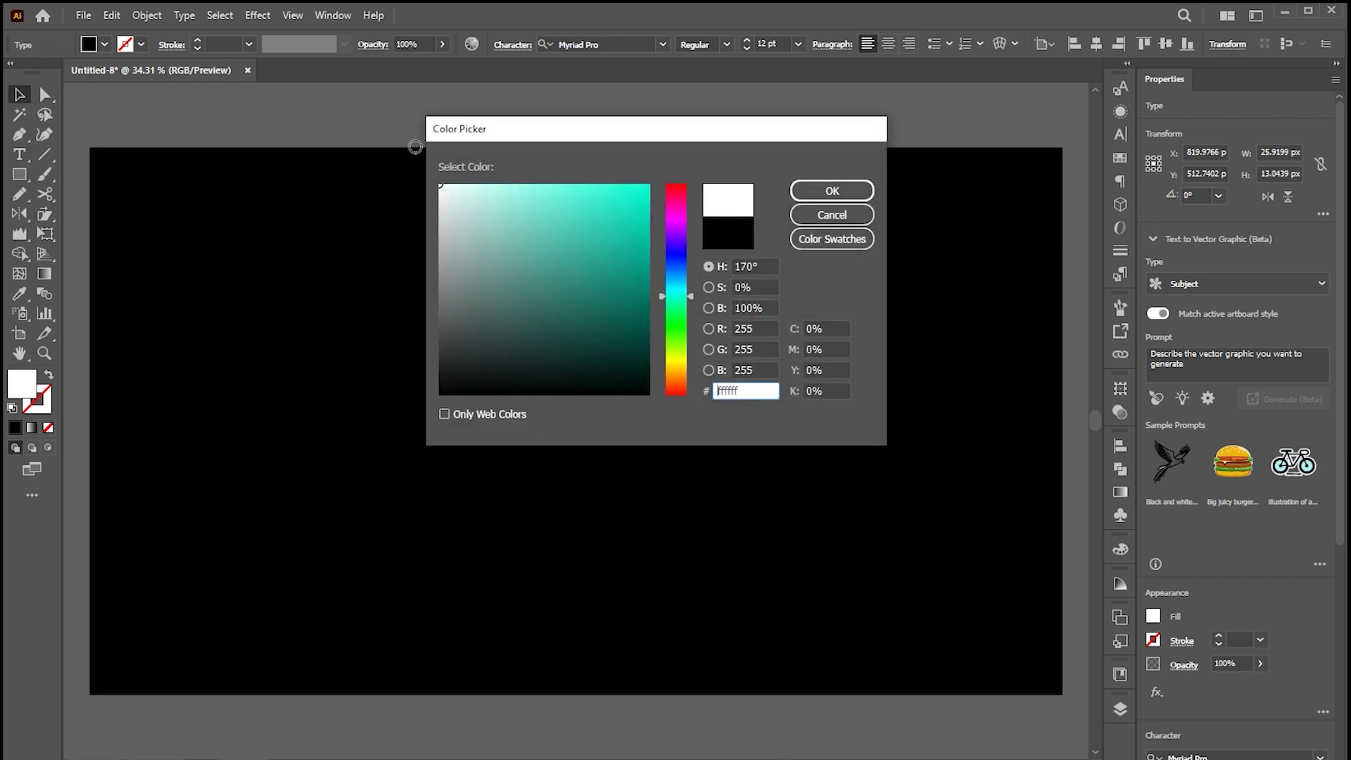
{"action": "left_click", "coordinate": [856, 197]}
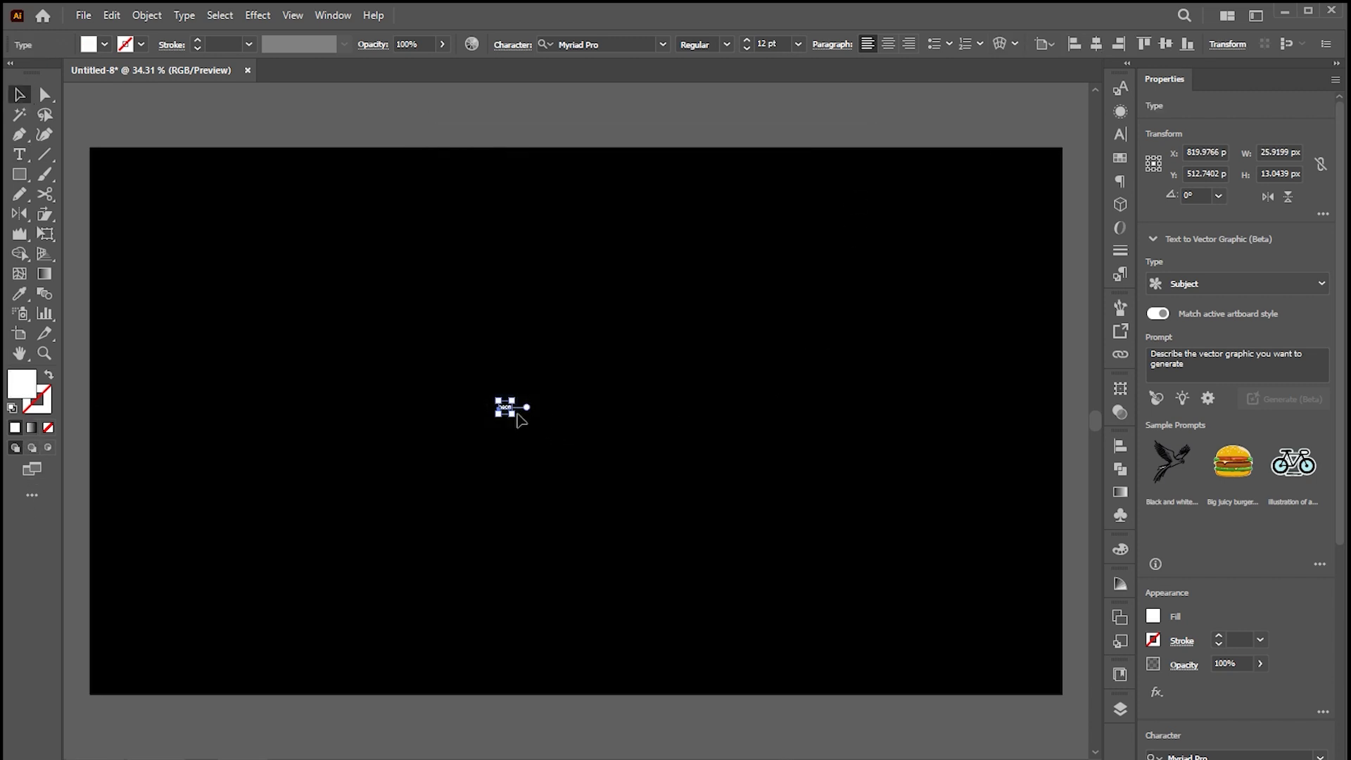
Enlarge the text, set the Median Florets Demo font and capitalise it to 'Neon'
{"action": "left_click_drag", "start_coordinate": [519, 420], "coordinate": [649, 490]}
{"action": "left_click", "coordinate": [602, 43]}
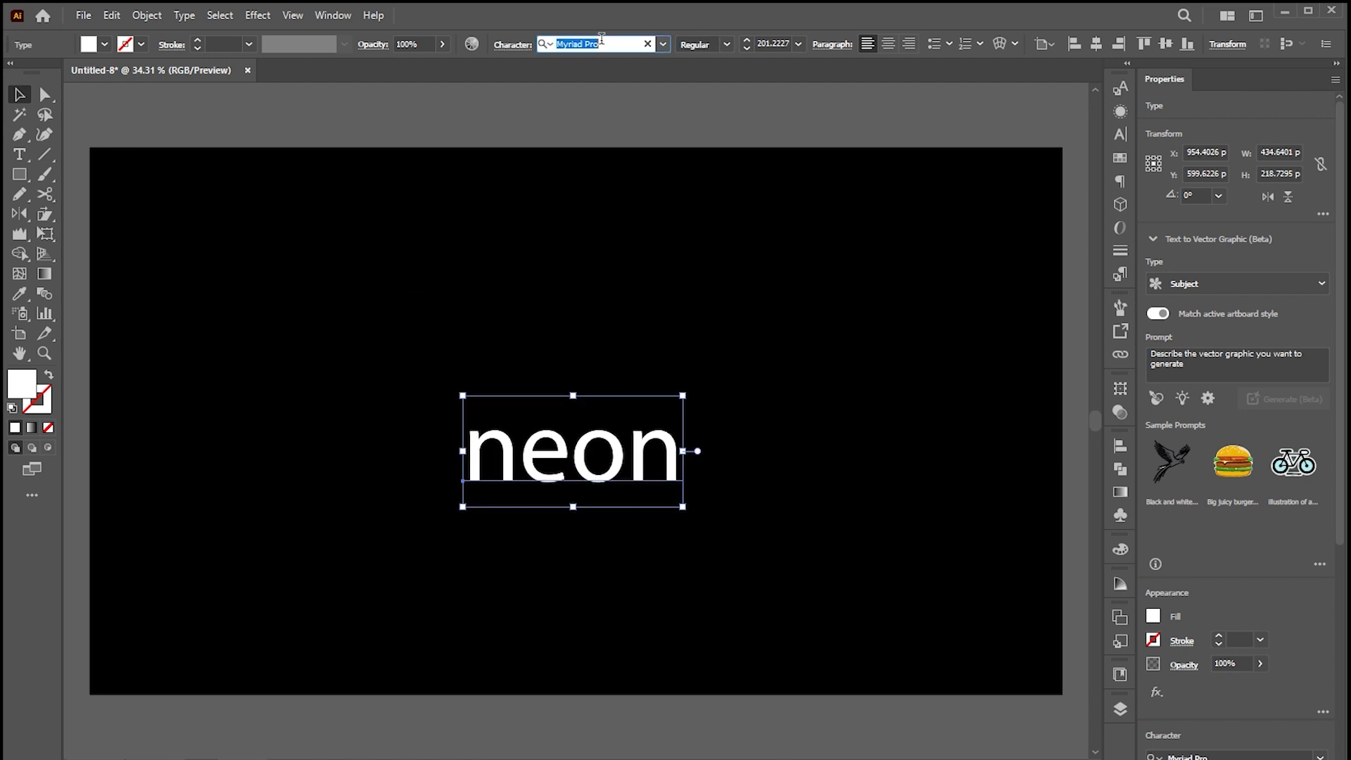
{"action": "type", "text": "med"}
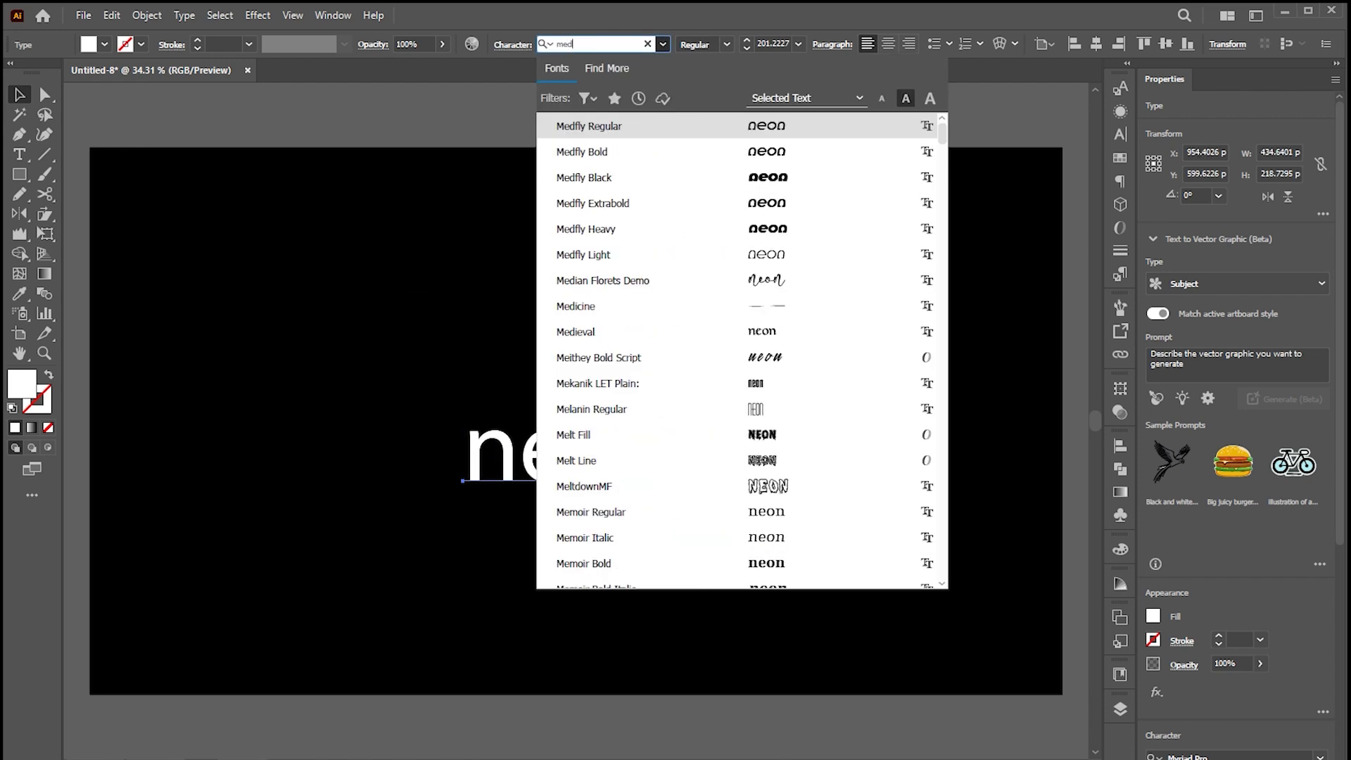
{"action": "type", "text": "ia"}
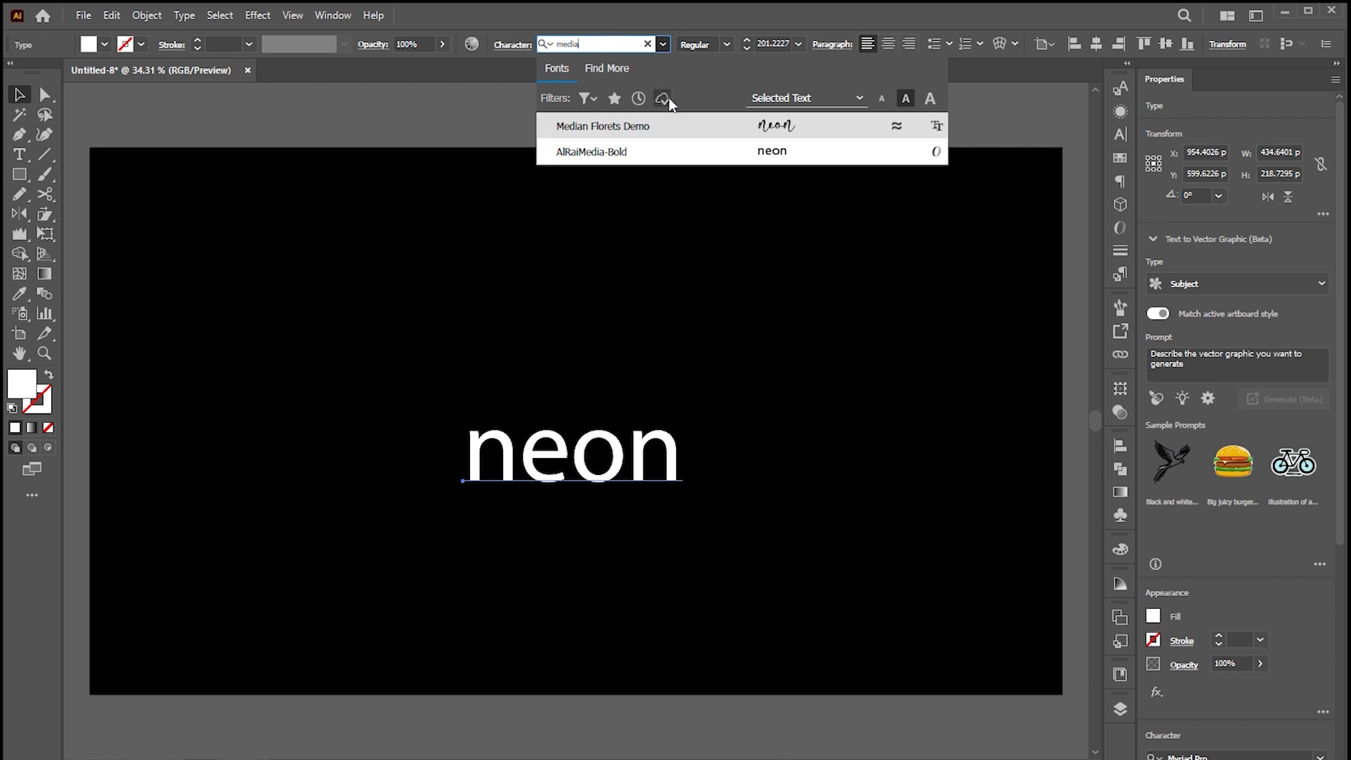
{"action": "left_click", "coordinate": [655, 126]}
{"action": "double_click", "coordinate": [530, 429]}
{"action": "left_click_drag", "start_coordinate": [530, 429], "coordinate": [437, 459]}
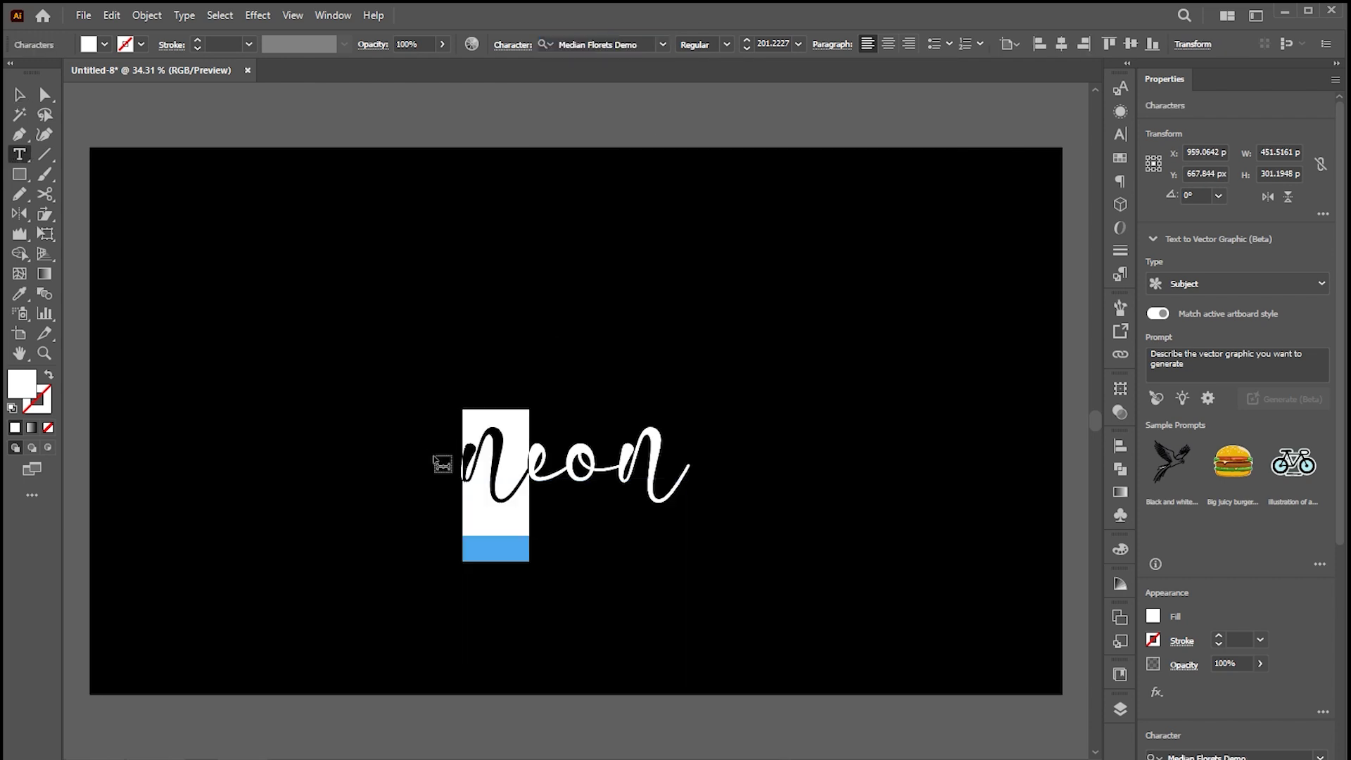
{"action": "type", "text": "N"}
{"action": "key", "text": "Escape"}
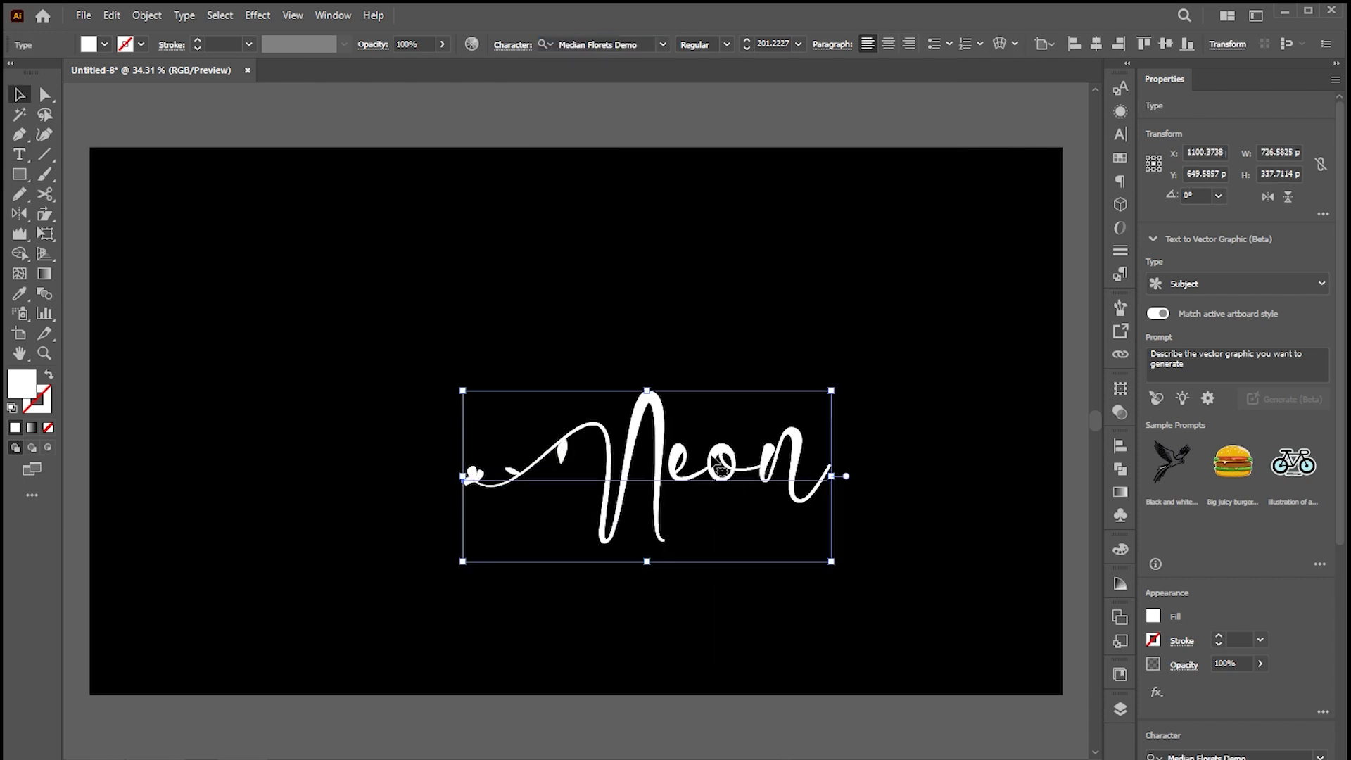
Scale the Neon text up further and zoom in on it
{"action": "left_click_drag", "start_coordinate": [647, 561], "coordinate": [676, 587]}
{"action": "key", "text": "z"}
{"action": "left_click_drag", "start_coordinate": [688, 461], "coordinate": [628, 424]}
{"action": "left_click", "coordinate": [611, 414]}
{"action": "key", "text": "v"}
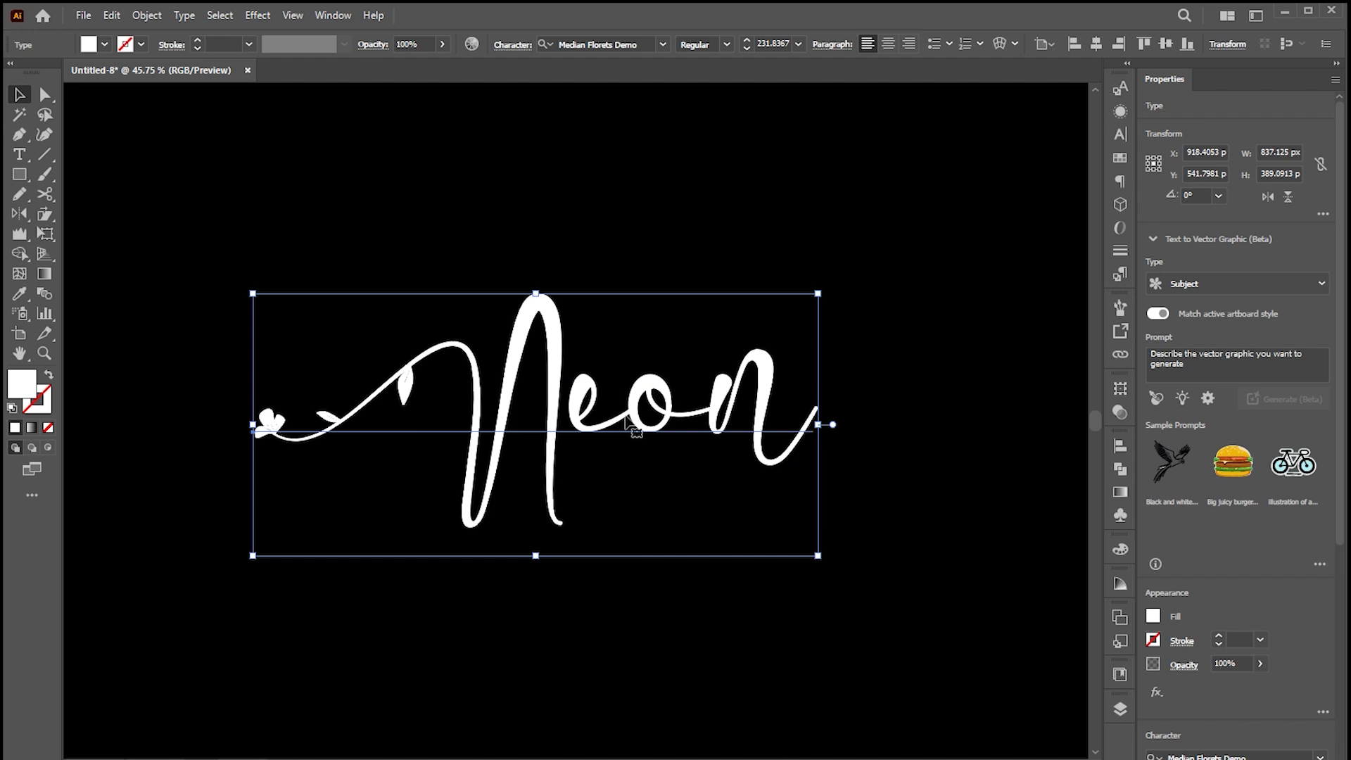
Drag the Neon text into the Symbols panel and save it as symbol 'neon'
{"action": "left_click", "coordinate": [1119, 519]}
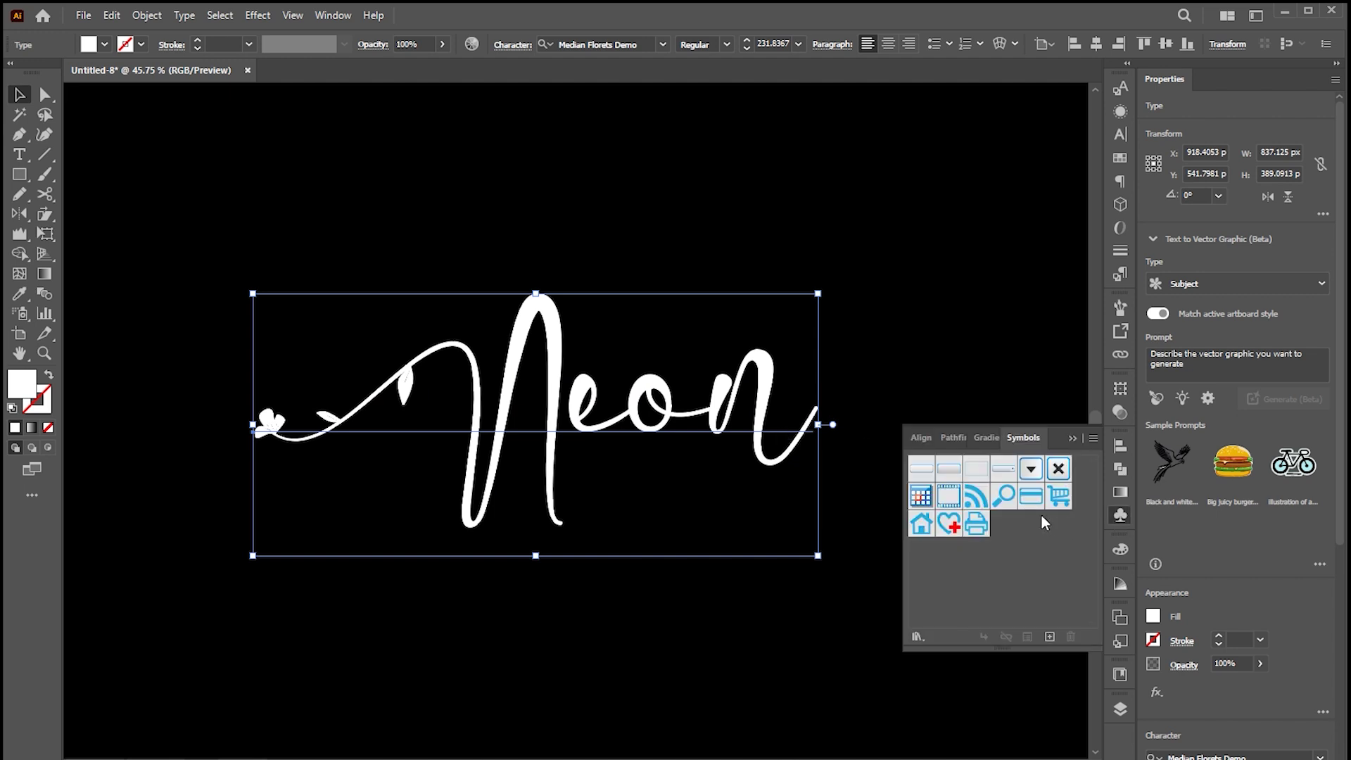
{"action": "left_click", "coordinate": [333, 15]}
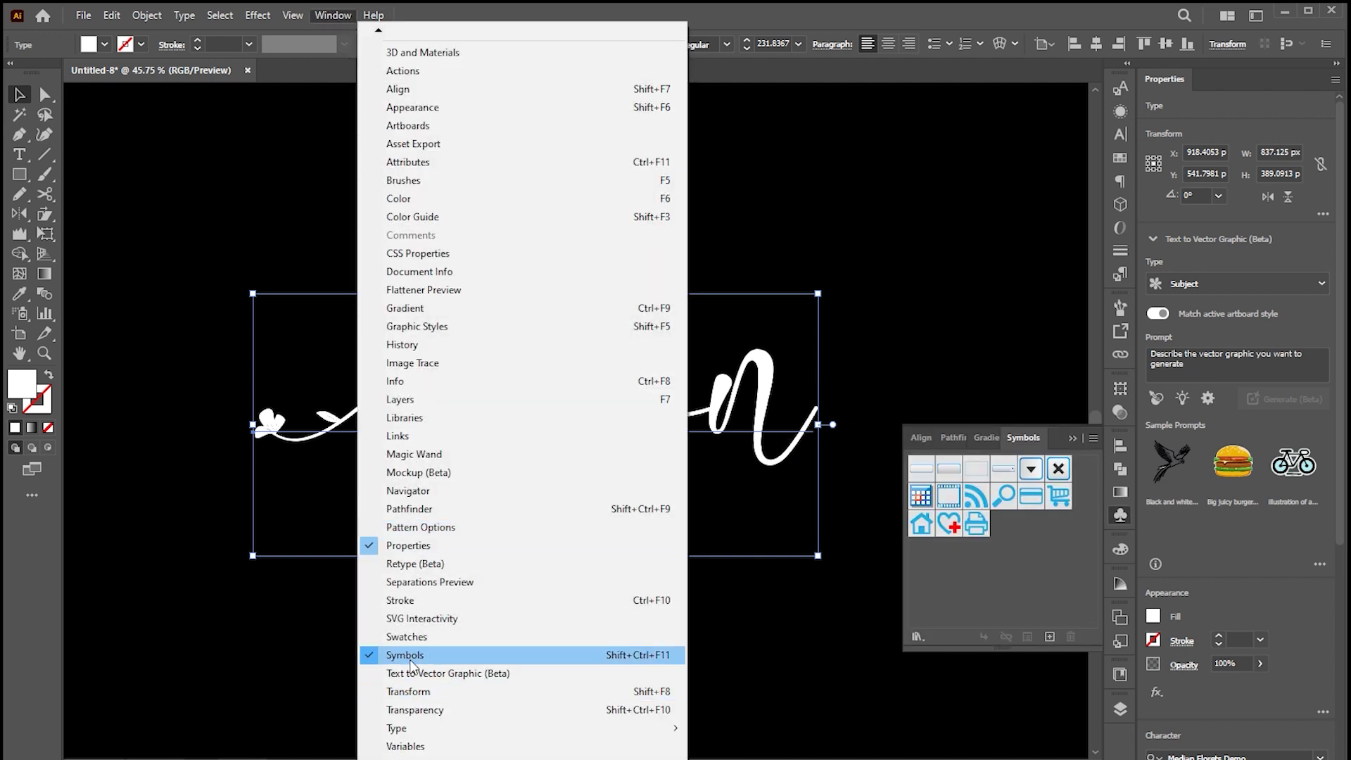
{"action": "left_click", "coordinate": [915, 617]}
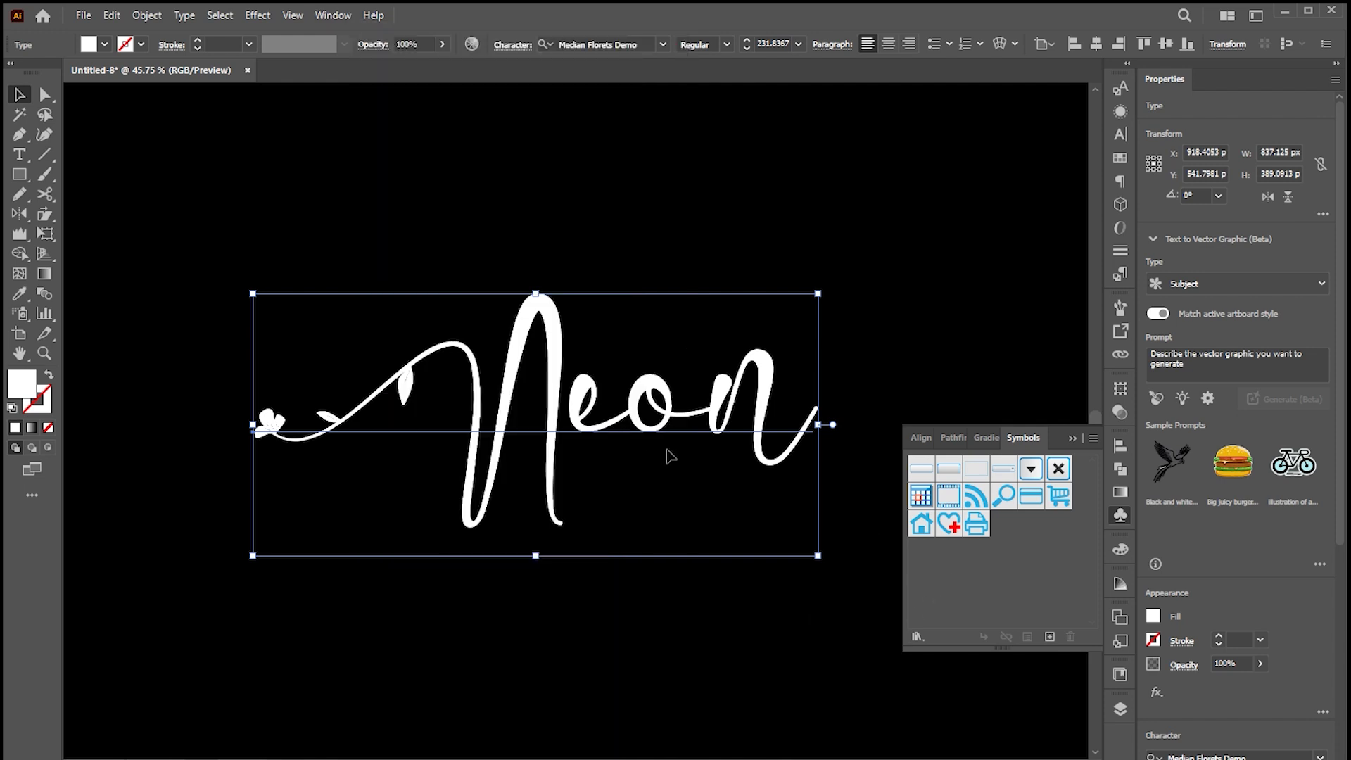
{"action": "left_click_drag", "start_coordinate": [667, 454], "coordinate": [1021, 542]}
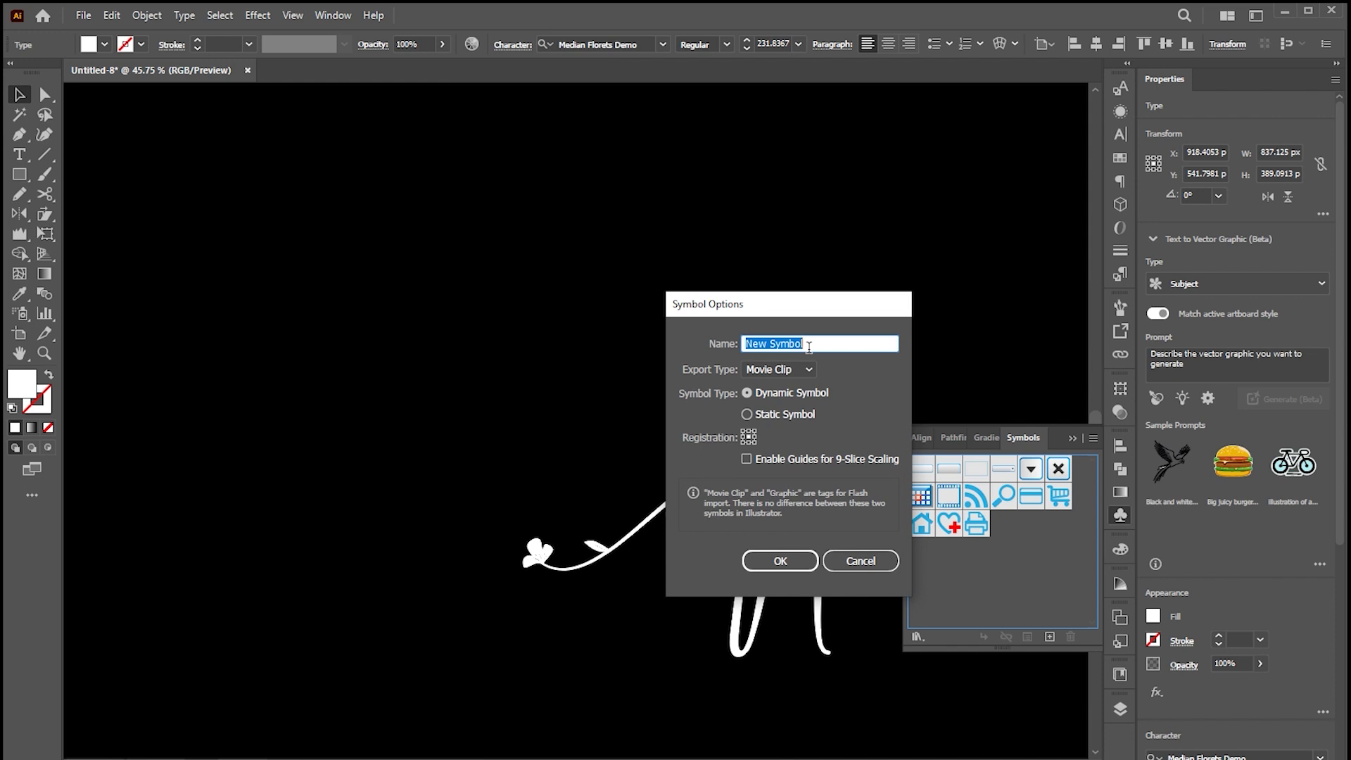
{"action": "type", "text": "neon"}
{"action": "left_click", "coordinate": [780, 560]}
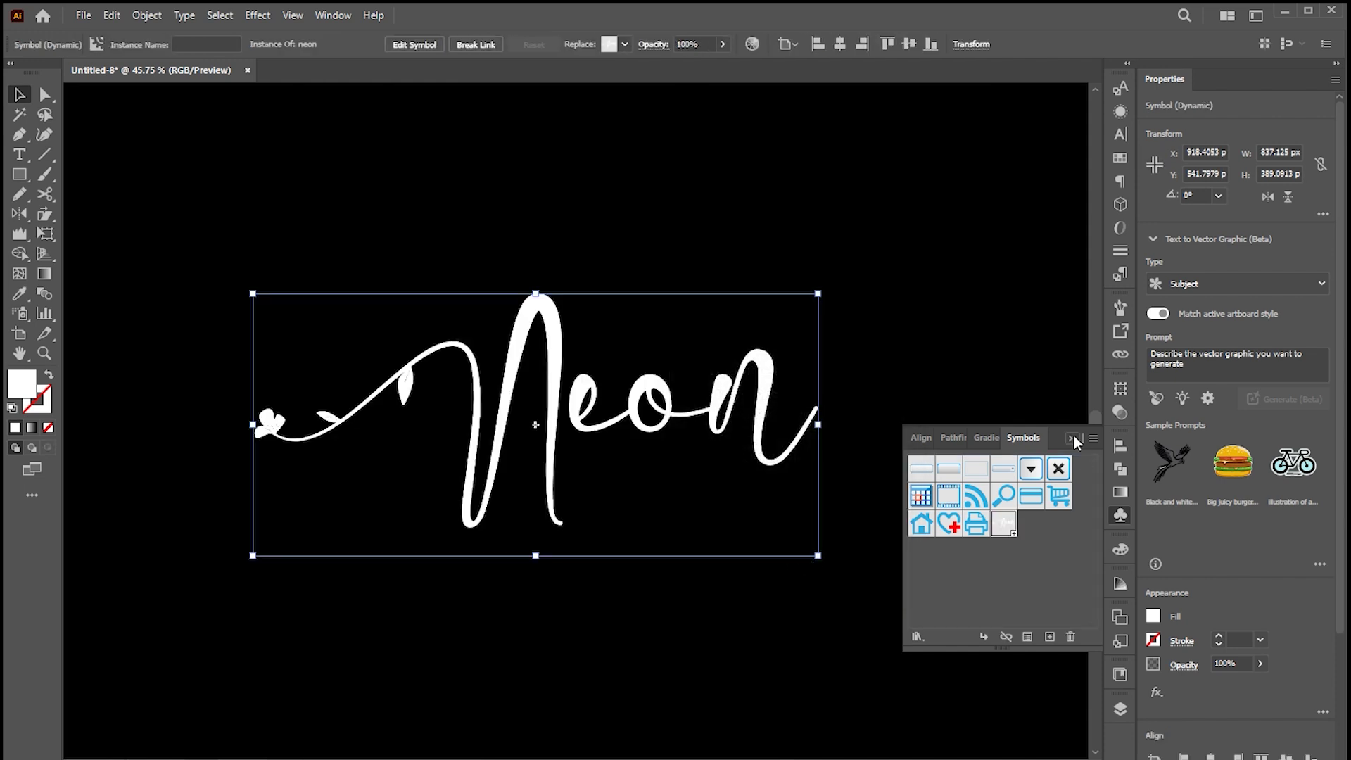
{"action": "left_click", "coordinate": [1074, 439]}
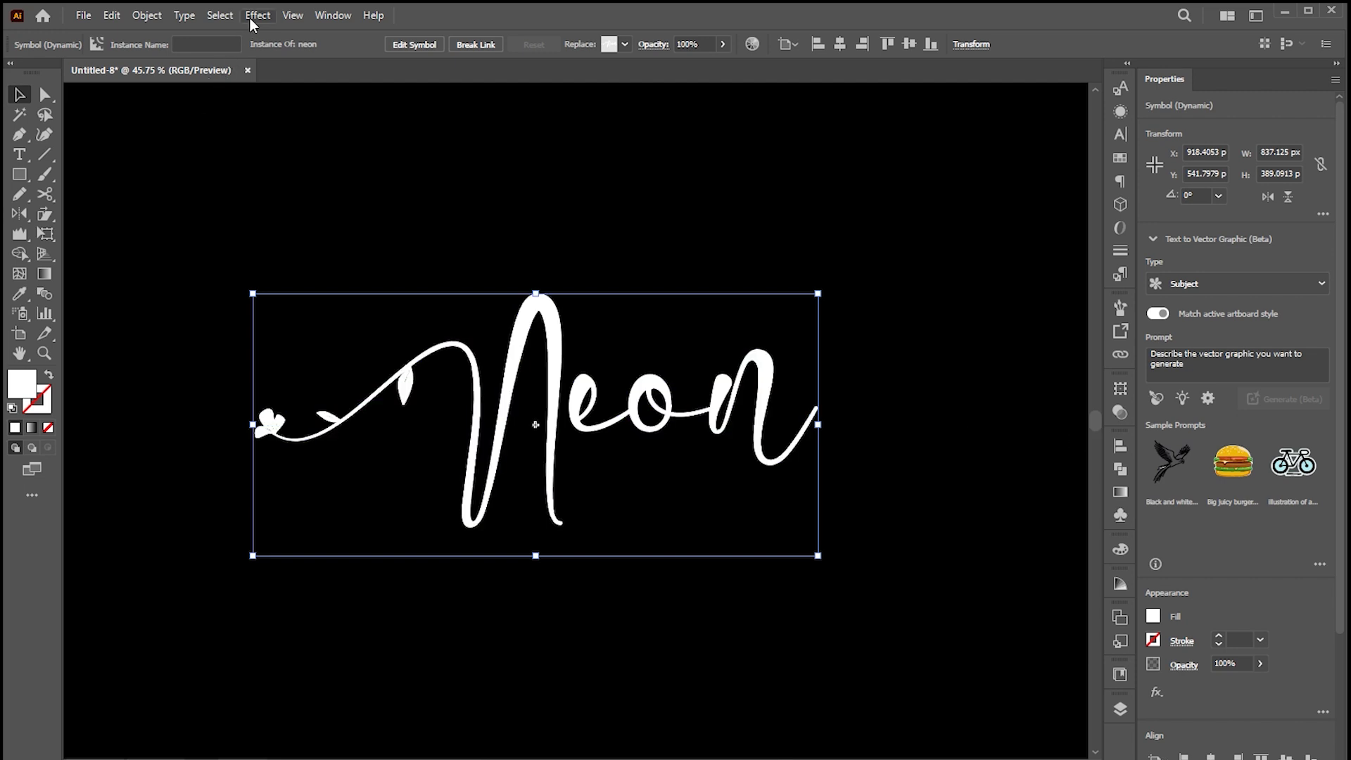
Apply a Gaussian Blur with a 1-pixel radius to the Neon artwork
{"action": "left_click", "coordinate": [258, 14]}
{"action": "mouse_move", "coordinate": [296, 292]}
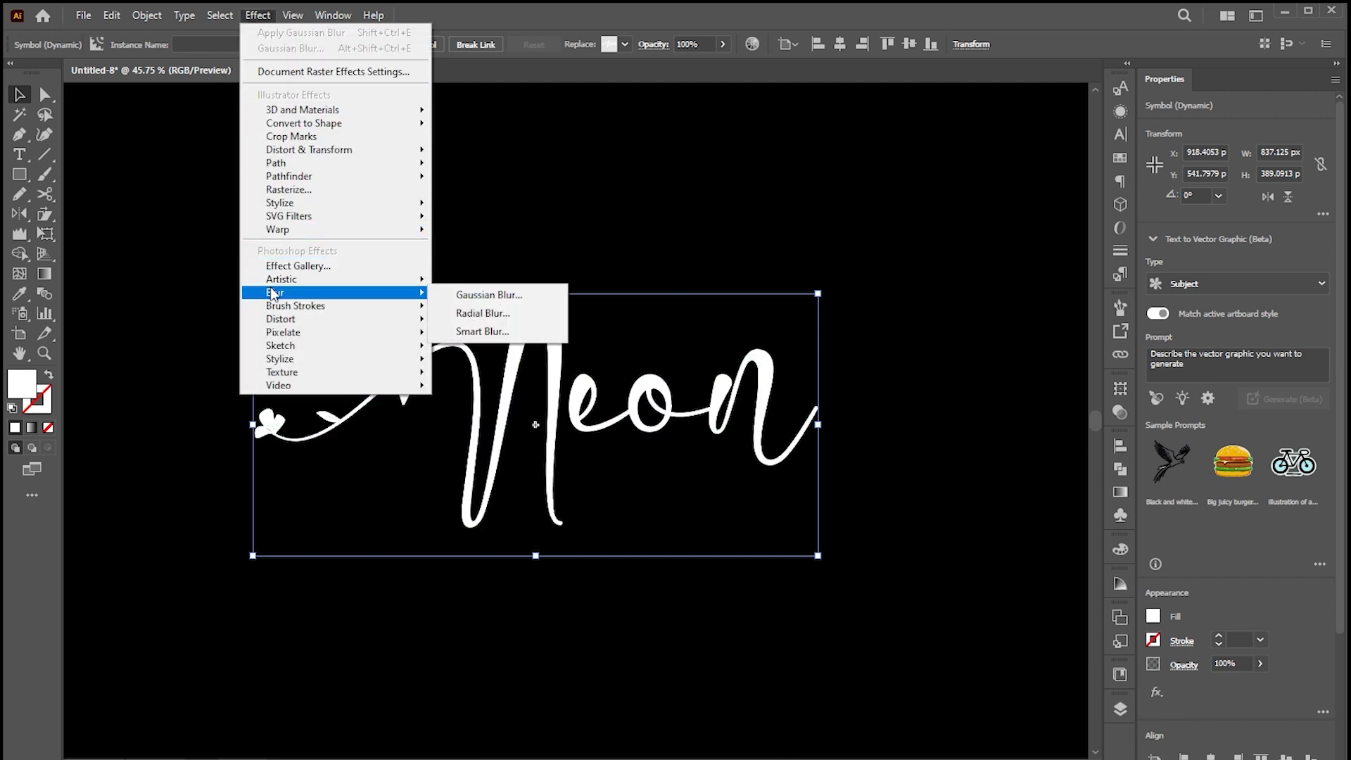
{"action": "left_click", "coordinate": [523, 294]}
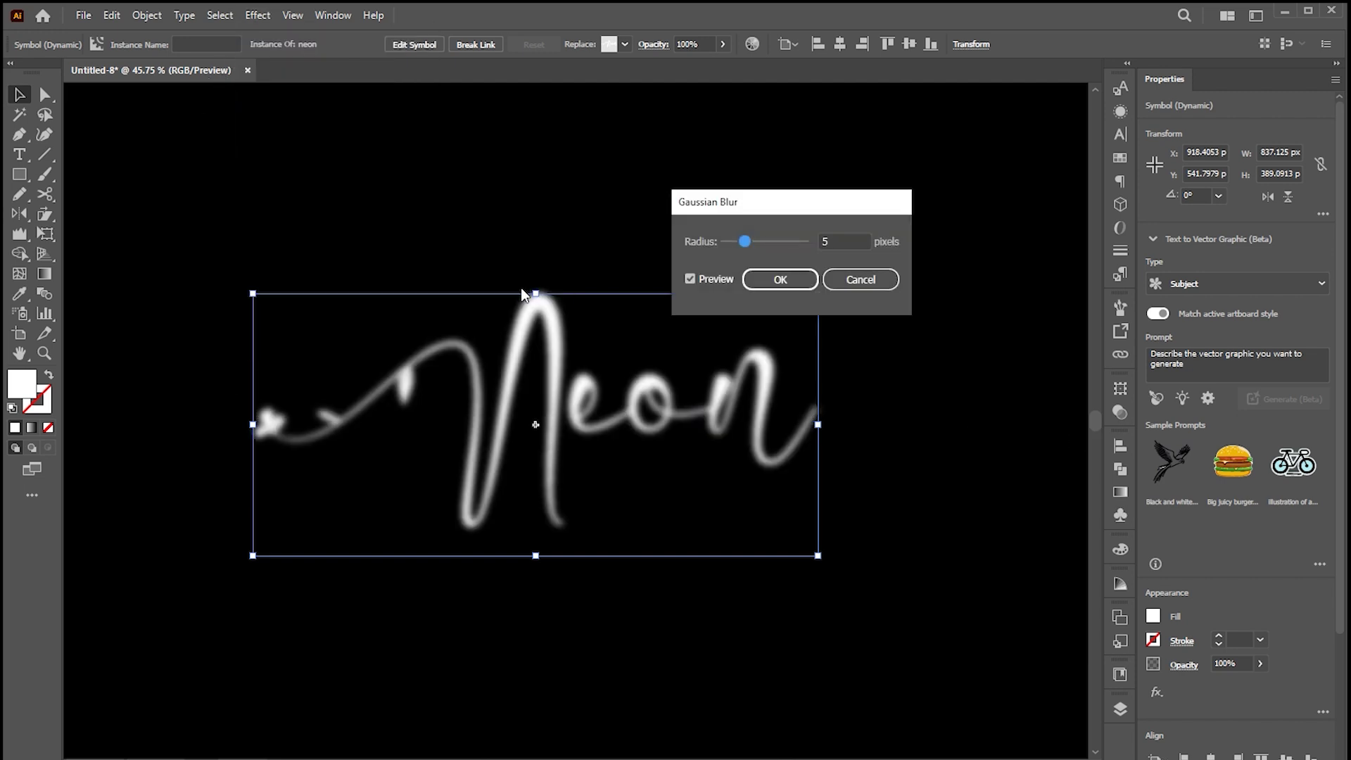
{"action": "double_click", "coordinate": [836, 241]}
{"action": "type", "text": "1"}
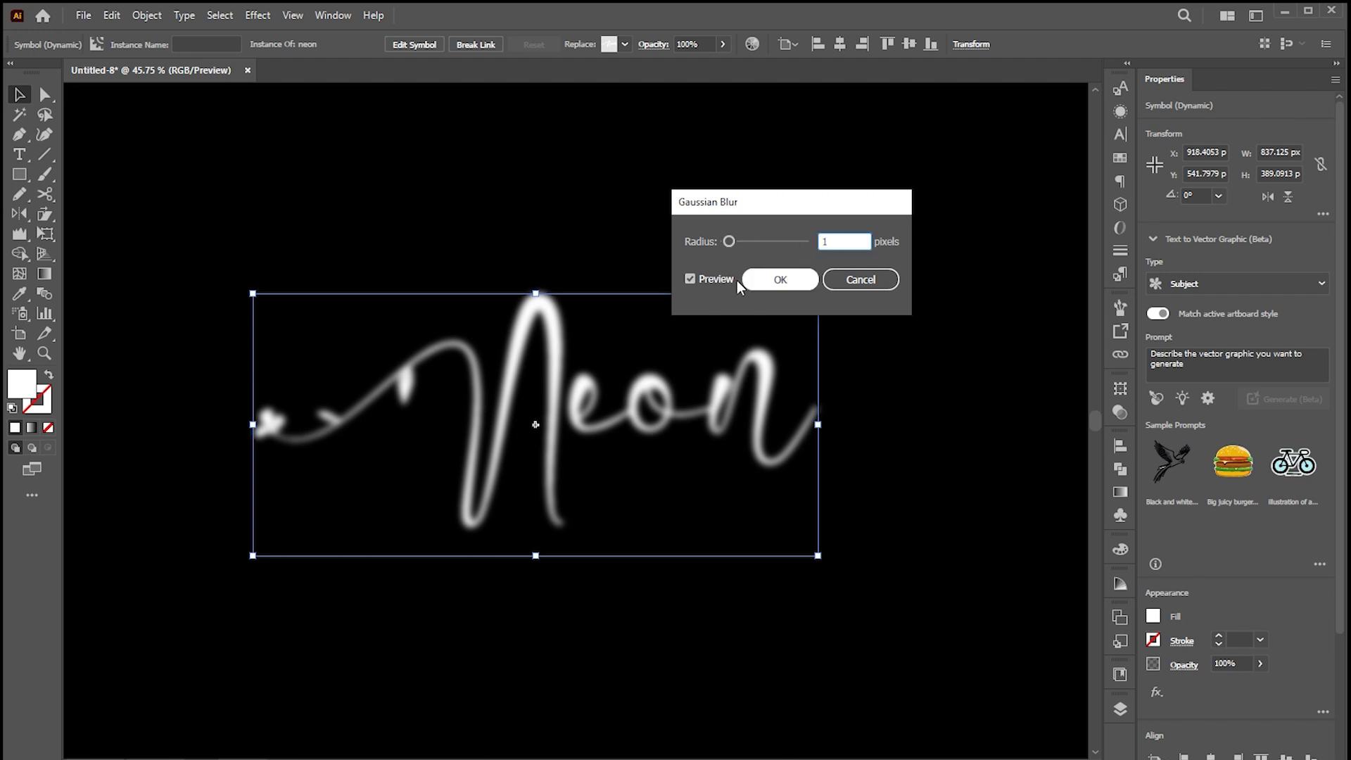
{"action": "left_click", "coordinate": [798, 282]}
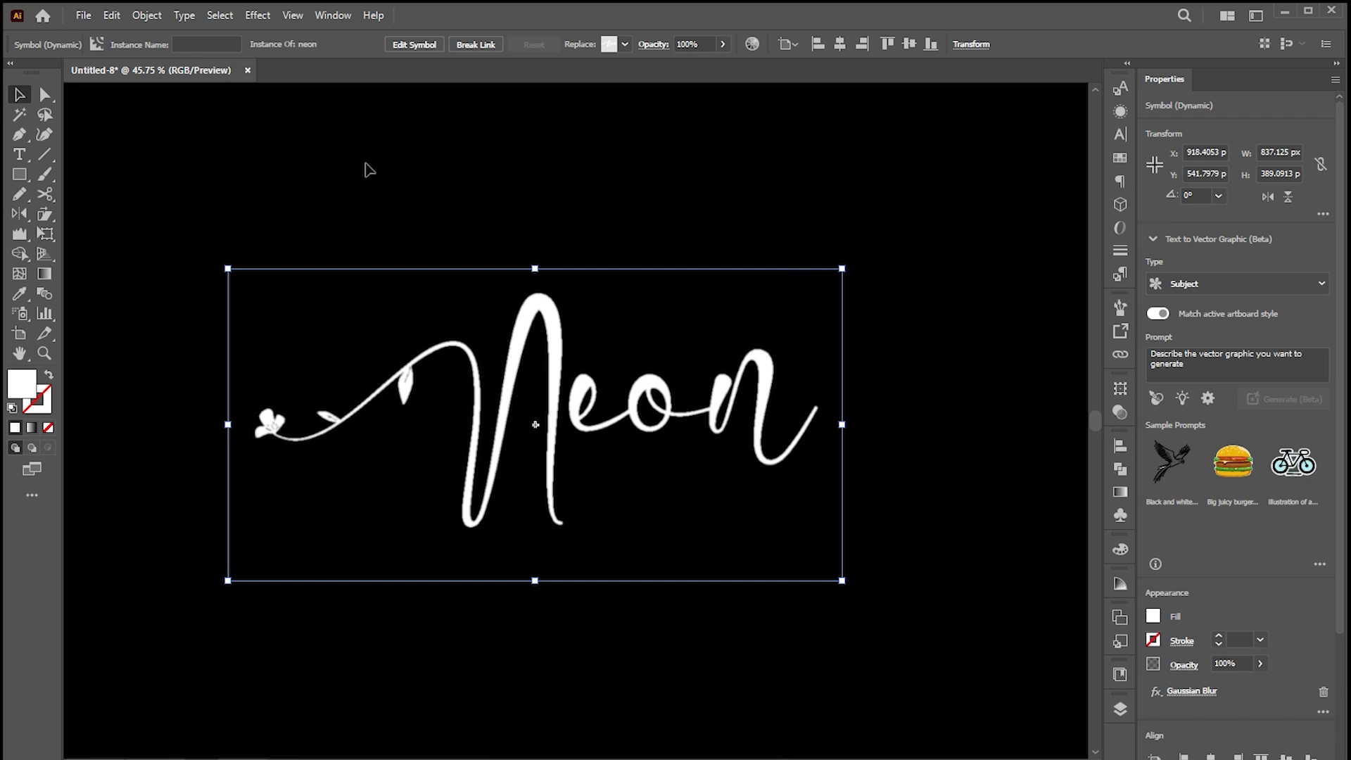
Copy the Neon artwork, paste it in place and blur the copy to 5 pixels
{"action": "left_click", "coordinate": [110, 21]}
{"action": "left_click", "coordinate": [136, 96]}
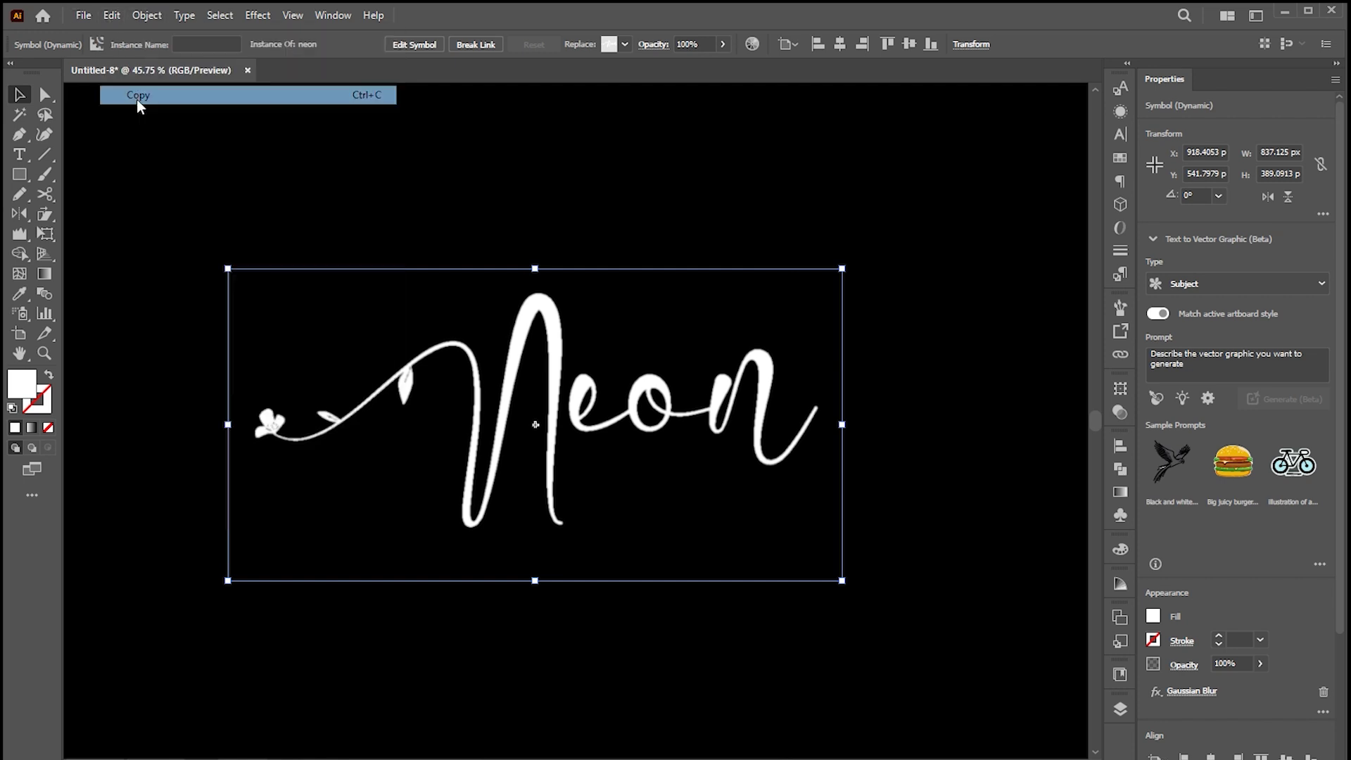
{"action": "left_click", "coordinate": [114, 15]}
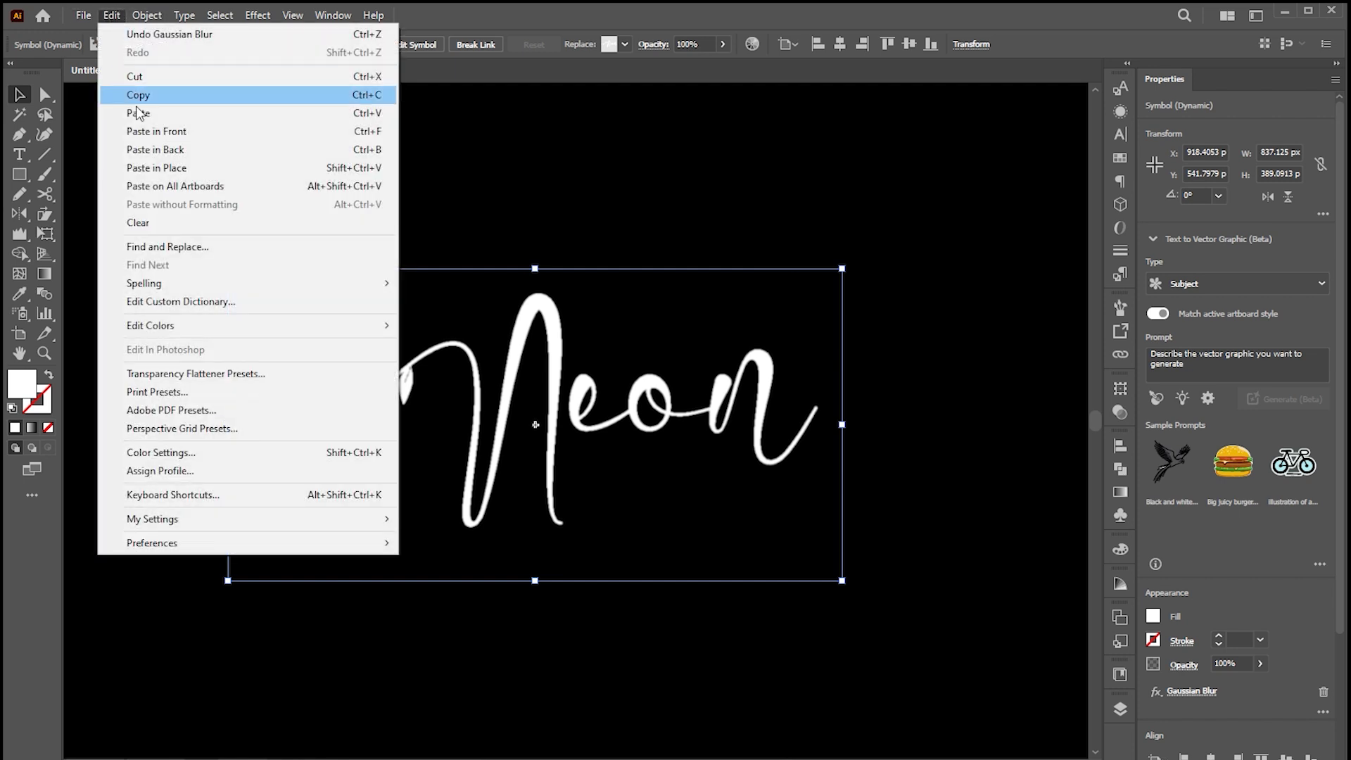
{"action": "left_click", "coordinate": [153, 171]}
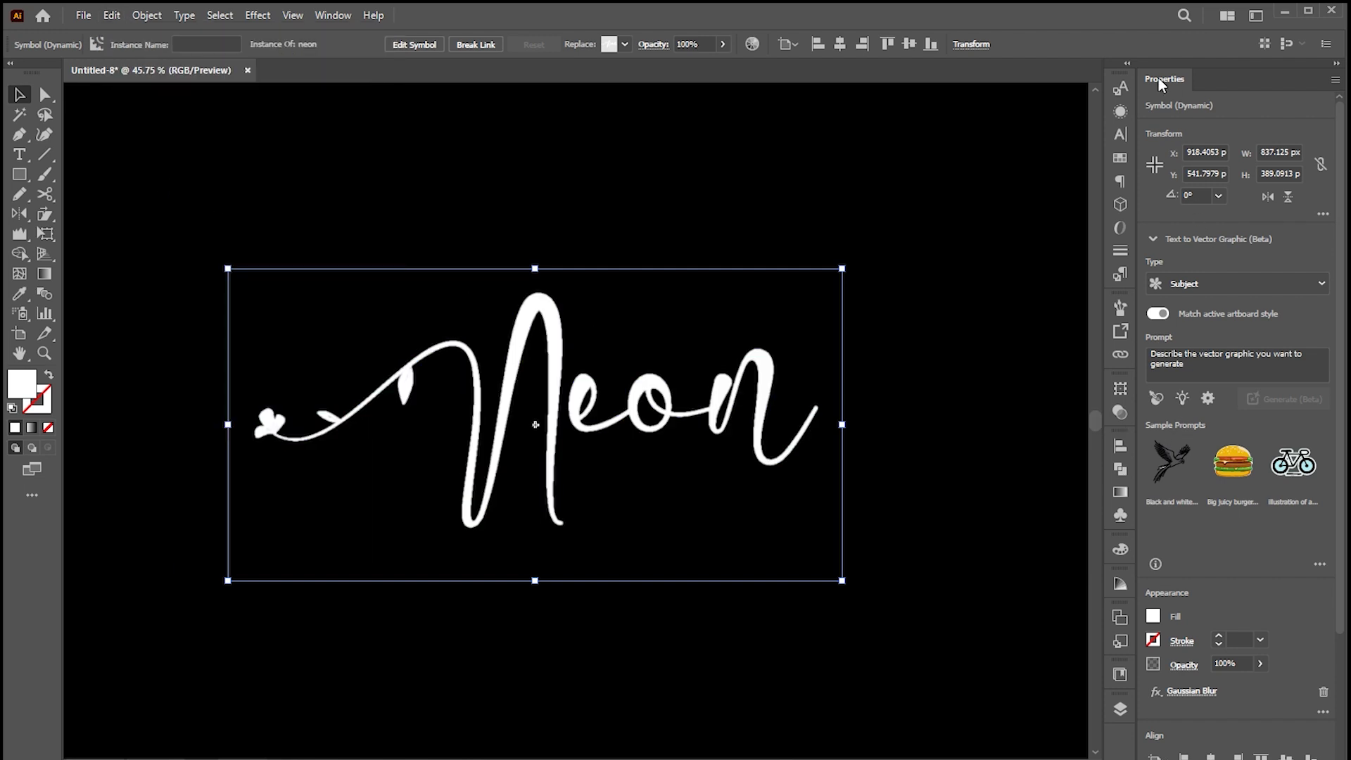
{"action": "left_click", "coordinate": [328, 15]}
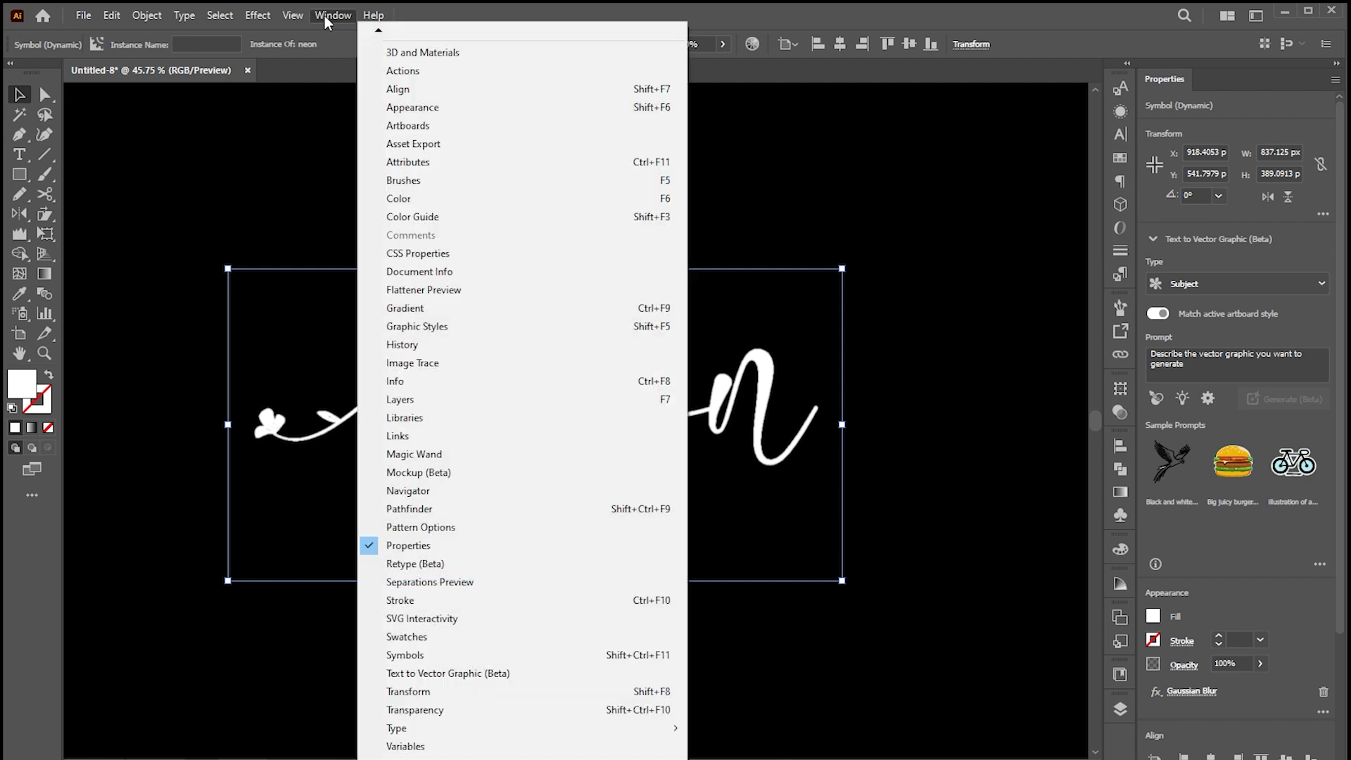
{"action": "left_click", "coordinate": [333, 16]}
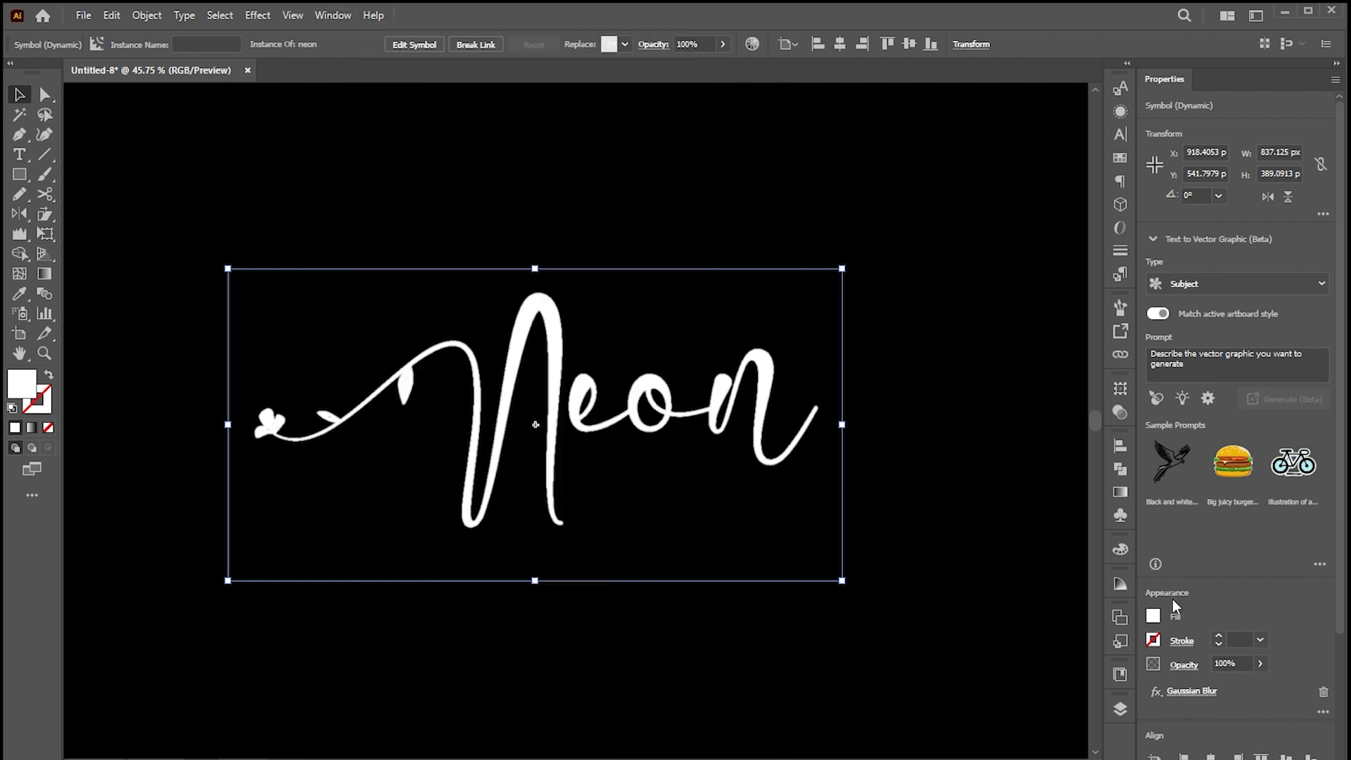
{"action": "left_click", "coordinate": [1191, 692]}
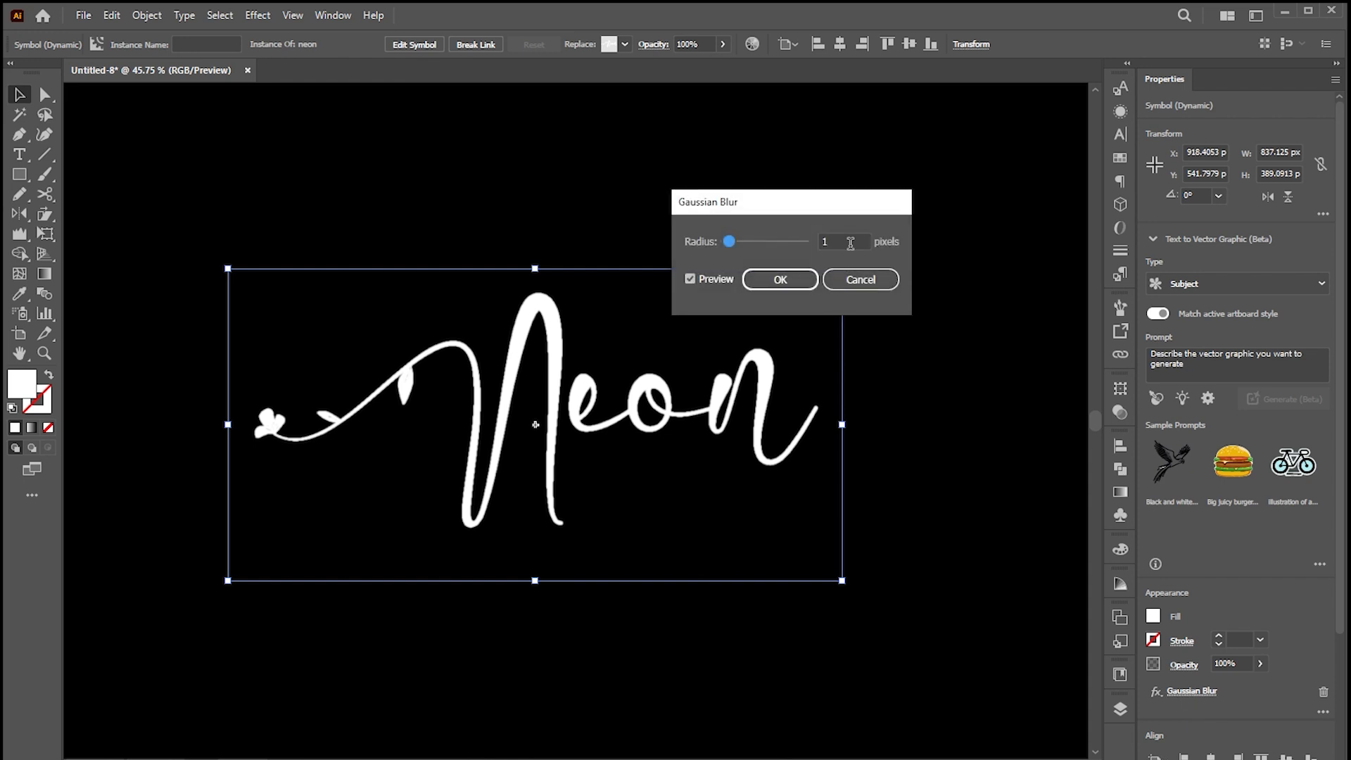
{"action": "double_click", "coordinate": [851, 243]}
{"action": "type", "text": "5"}
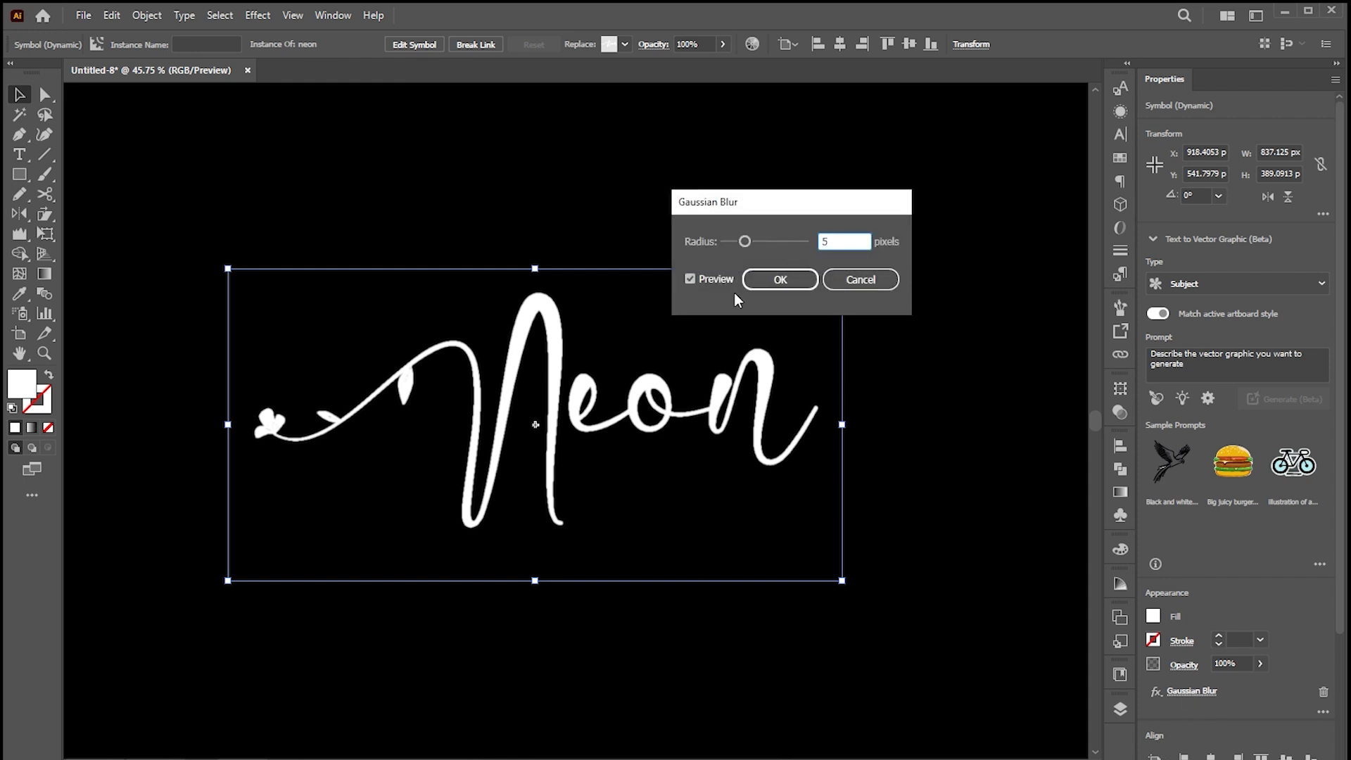
{"action": "left_click", "coordinate": [781, 281]}
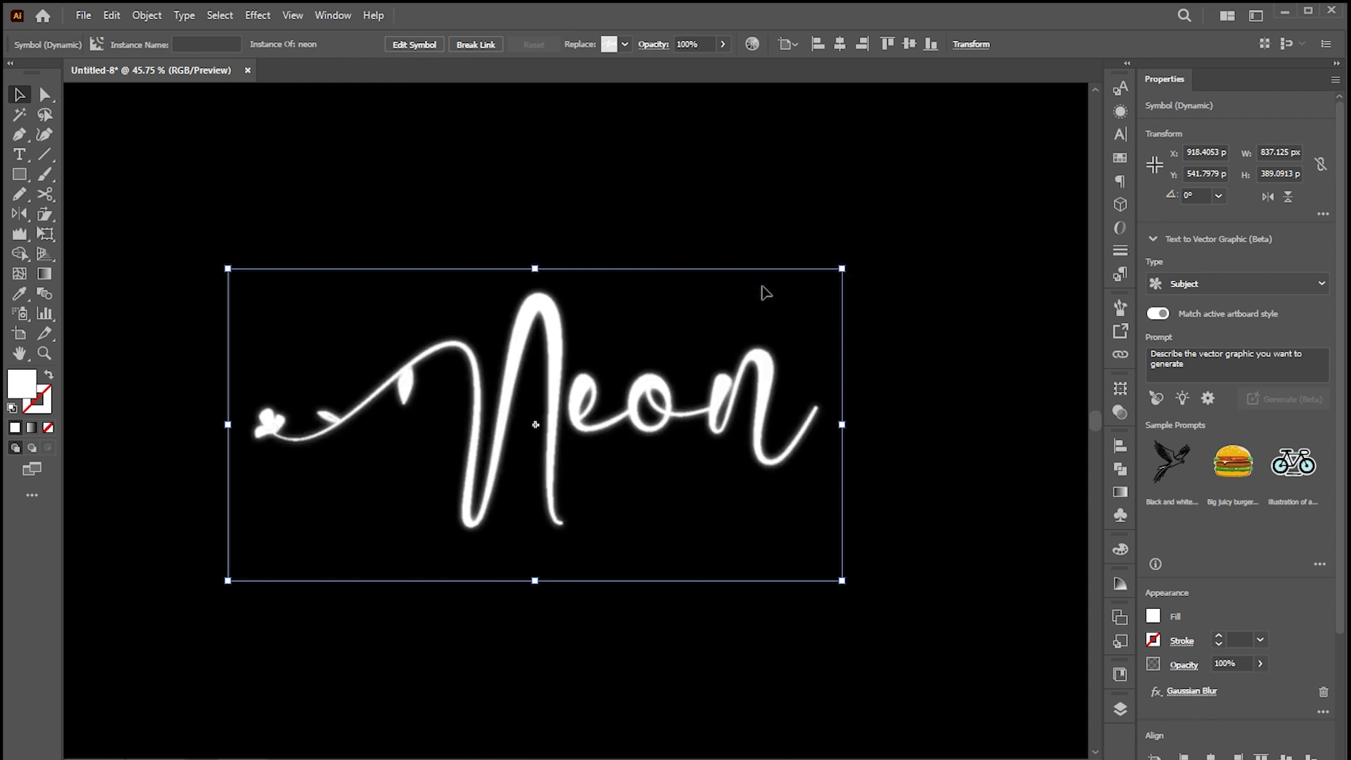
Paste two more in-place copies blurred to 10 and 25 pixels
{"action": "left_click", "coordinate": [112, 15]}
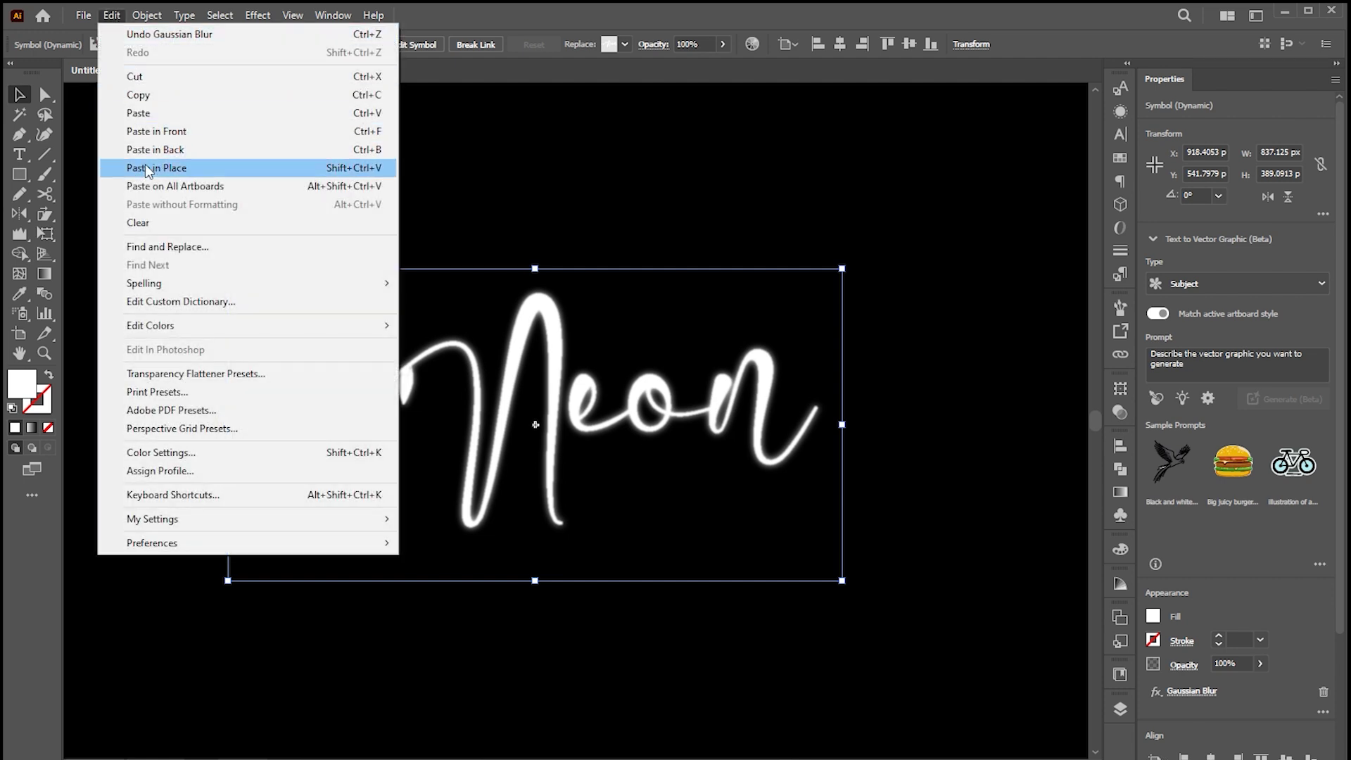
{"action": "left_click", "coordinate": [148, 168]}
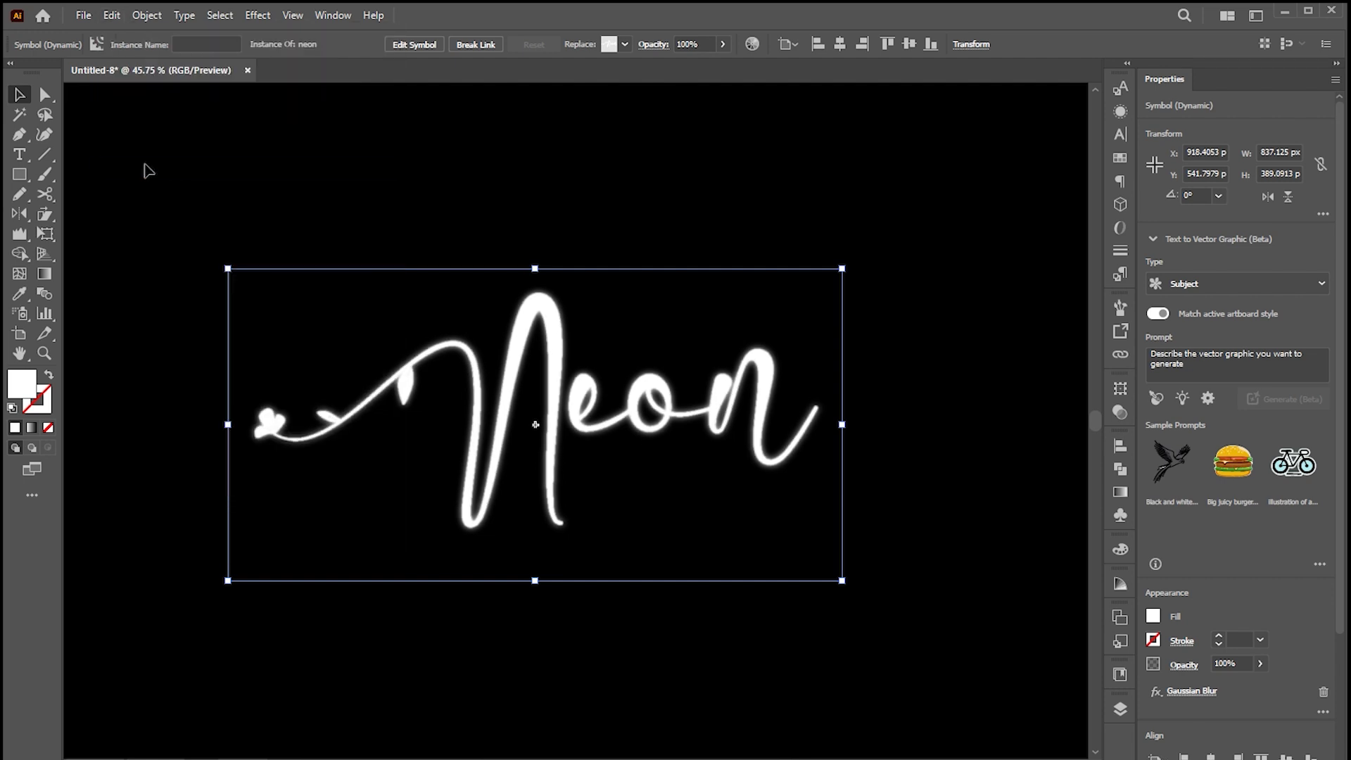
{"action": "left_click", "coordinate": [1194, 693]}
{"action": "type", "text": "10"}
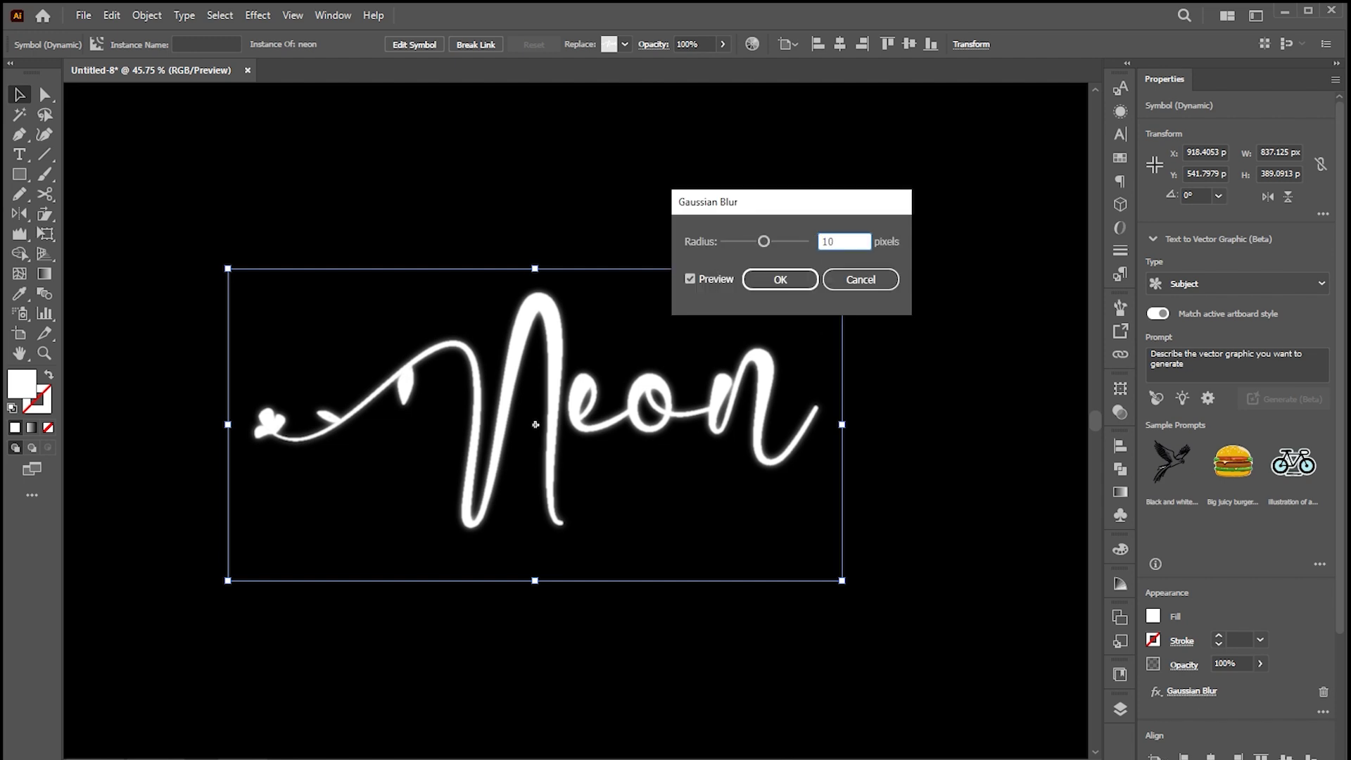
{"action": "left_click", "coordinate": [781, 281]}
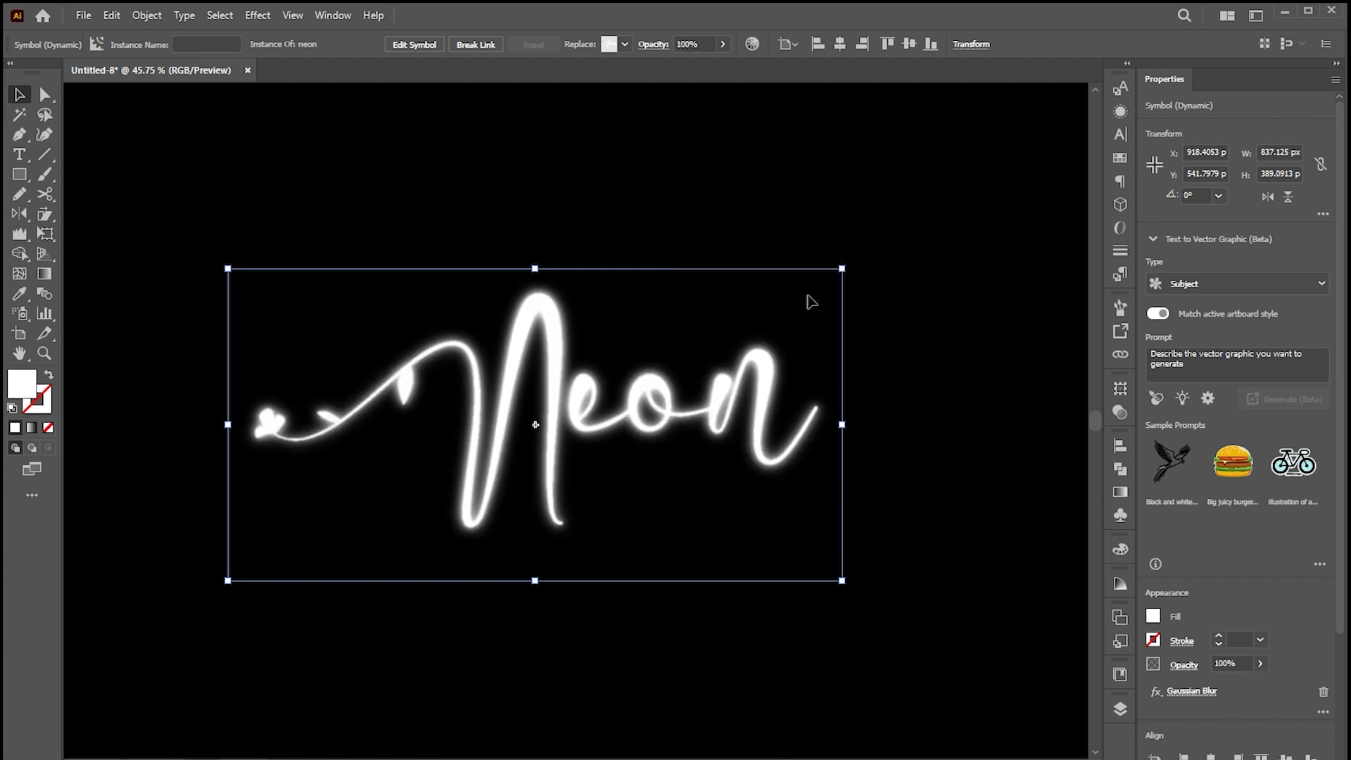
{"action": "left_click", "coordinate": [111, 15]}
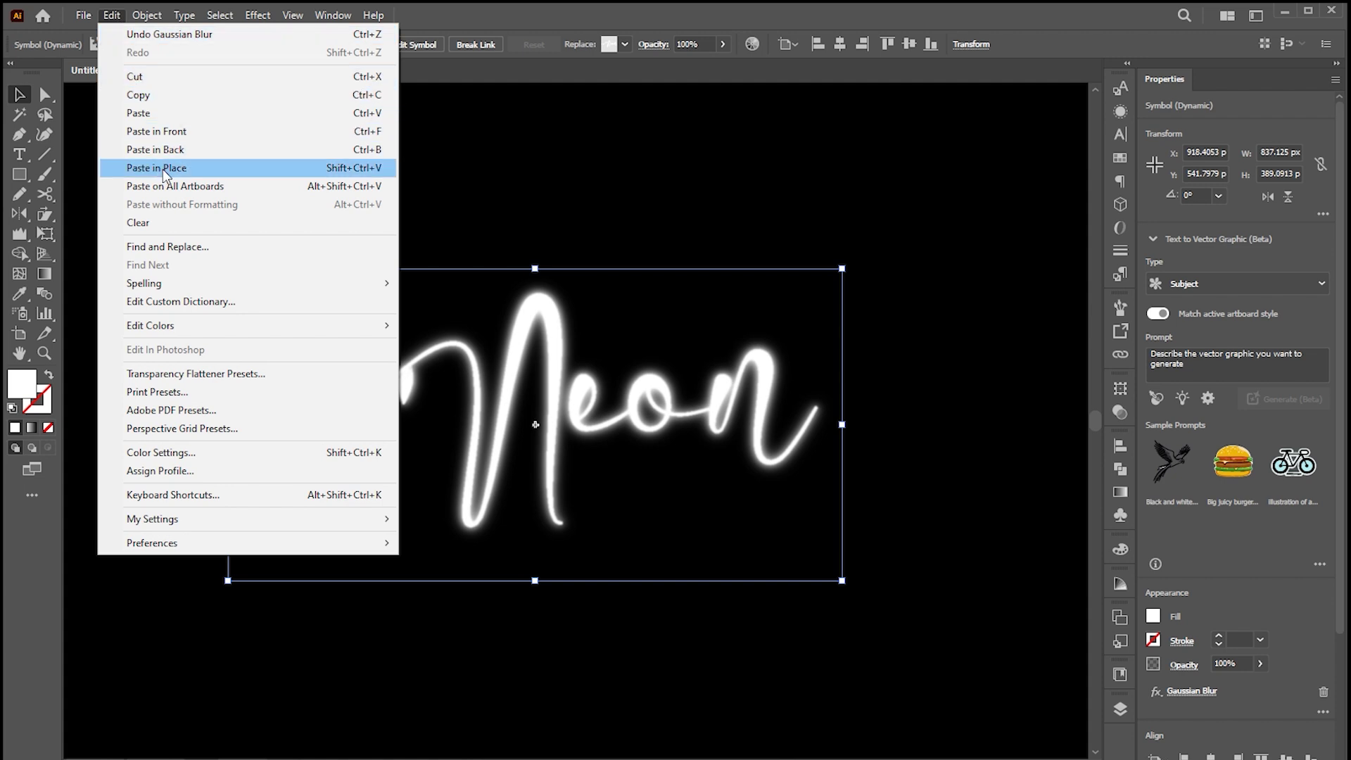
{"action": "left_click", "coordinate": [166, 169]}
{"action": "left_click", "coordinate": [1195, 693]}
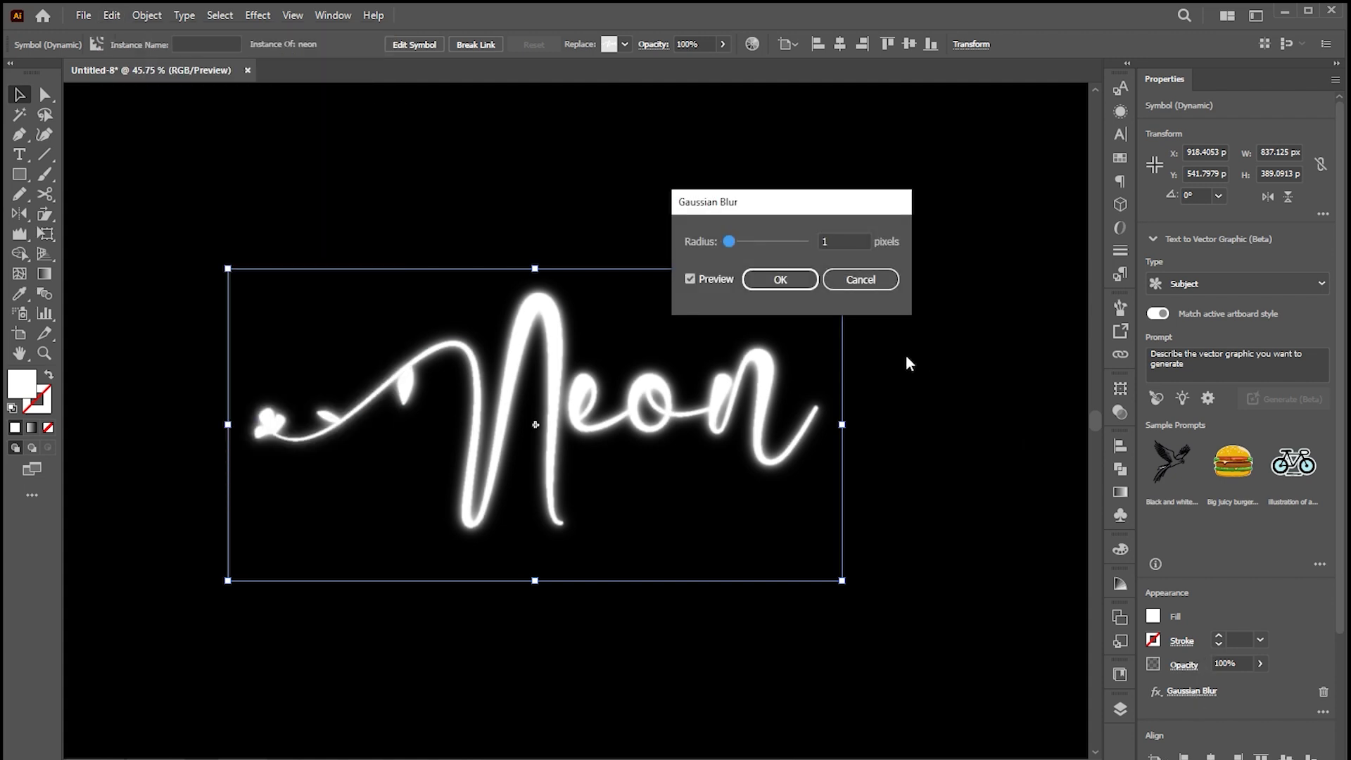
{"action": "double_click", "coordinate": [847, 243]}
{"action": "type", "text": "25"}
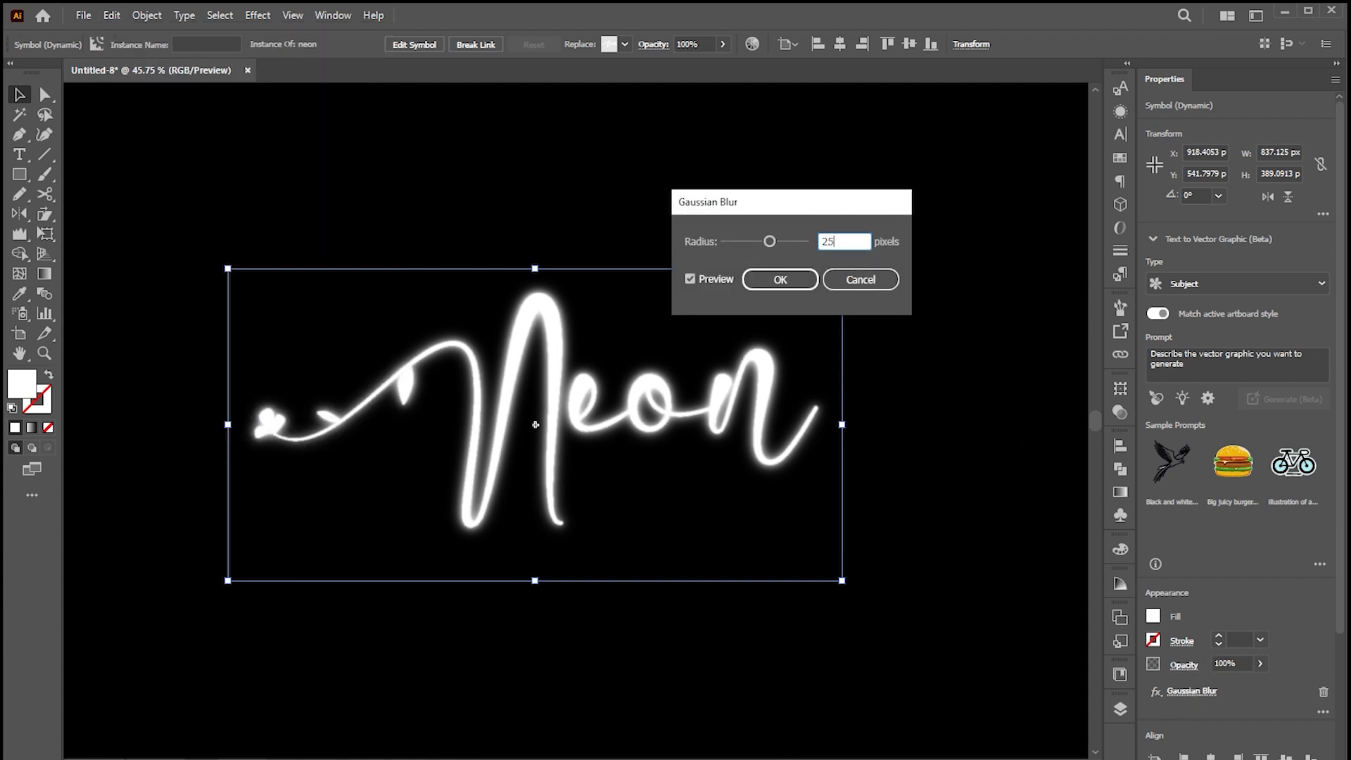
{"action": "left_click", "coordinate": [778, 282]}
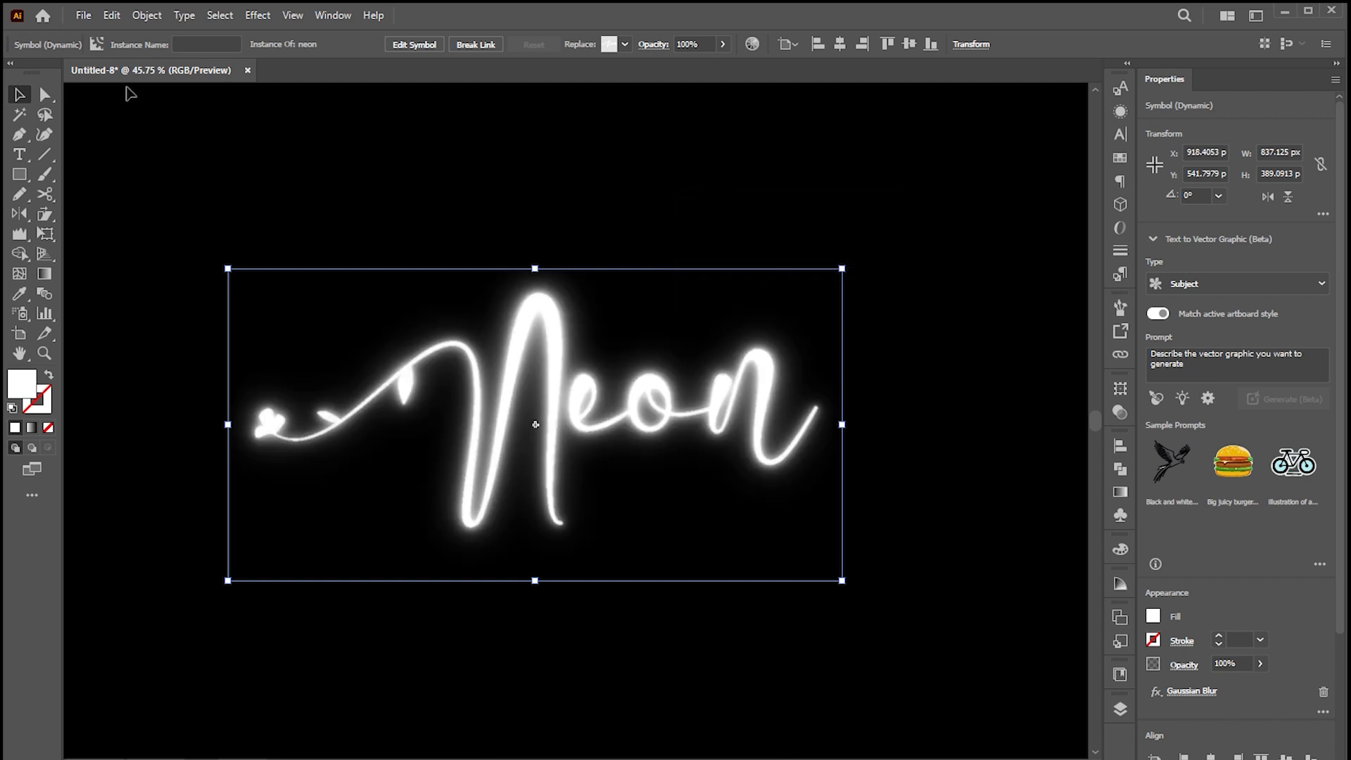
Add a 30-pixel in-place copy and a 250-pixel copy pasted in back, then deselect
{"action": "left_click", "coordinate": [112, 17]}
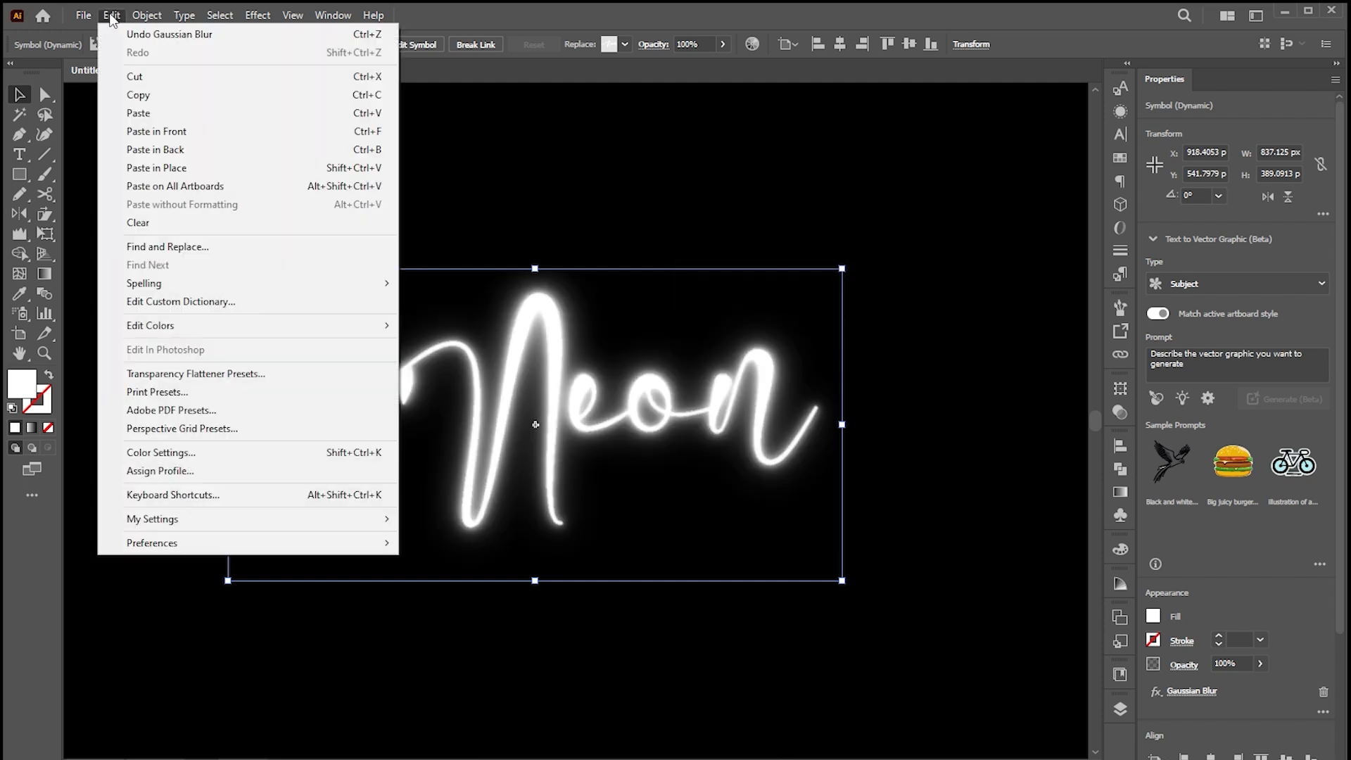
{"action": "left_click", "coordinate": [151, 171]}
{"action": "left_click", "coordinate": [1192, 691]}
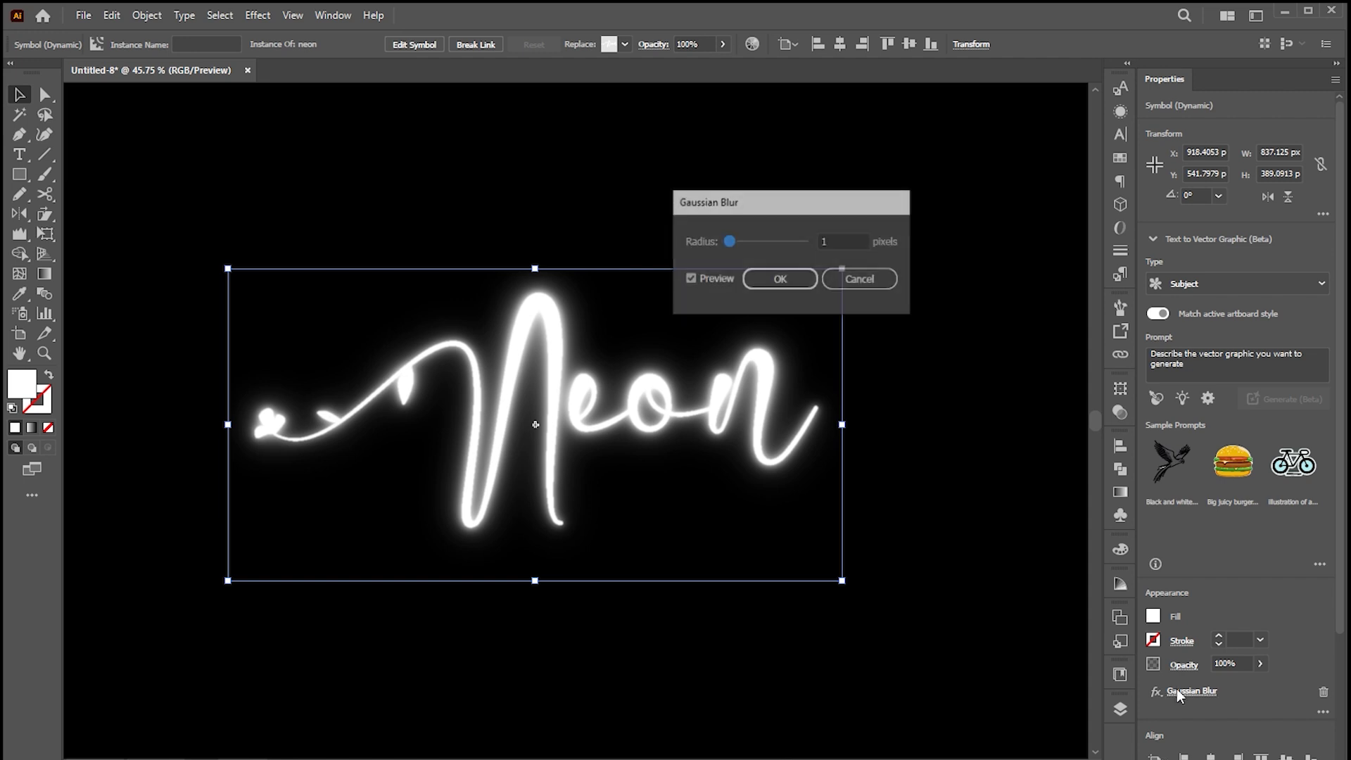
{"action": "double_click", "coordinate": [833, 240]}
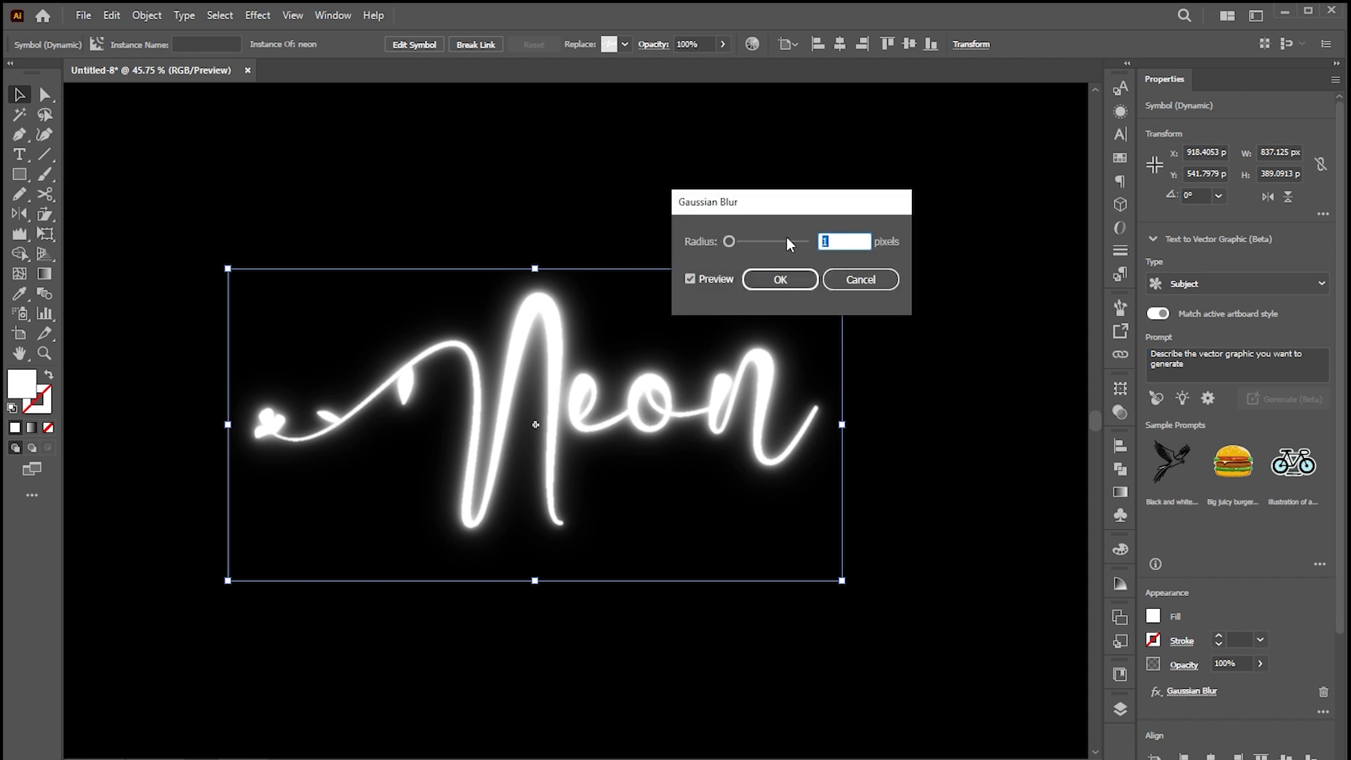
{"action": "type", "text": "30"}
{"action": "key", "text": "Return"}
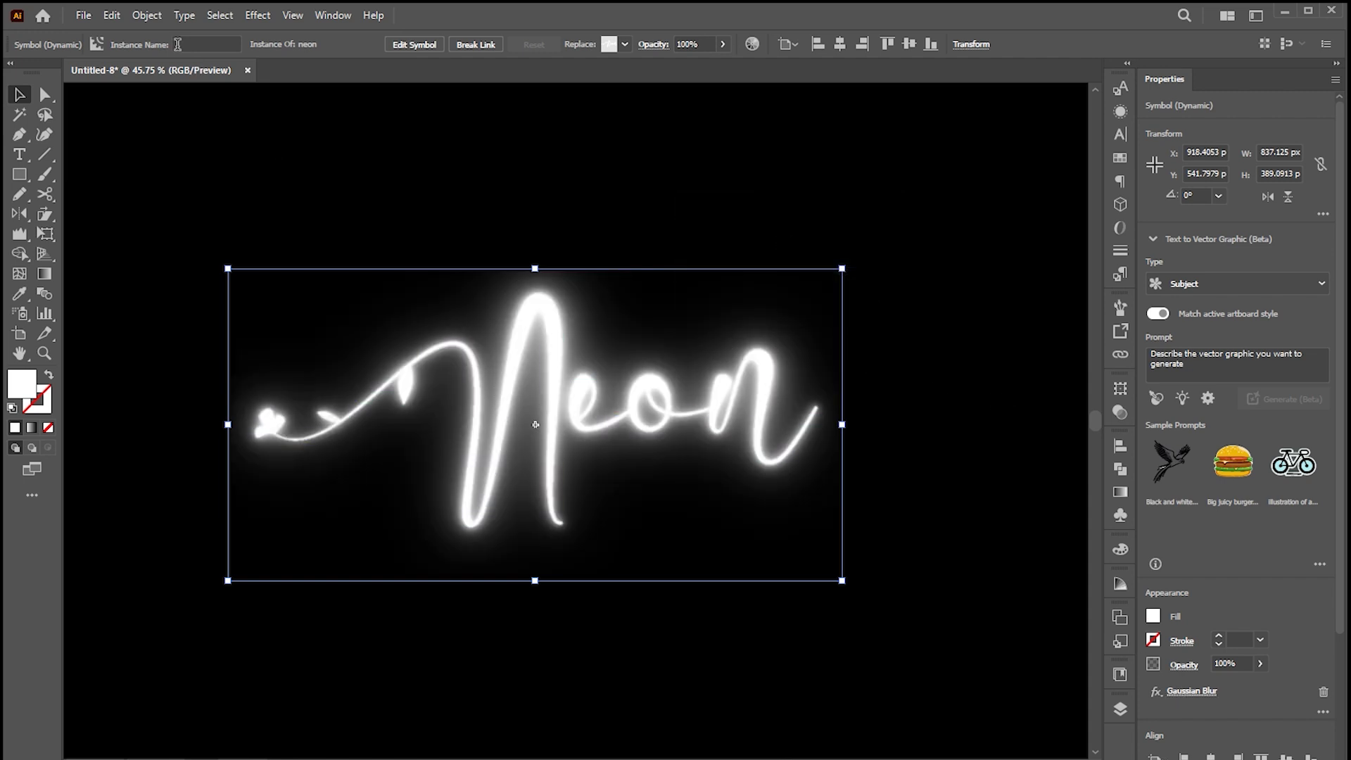
{"action": "left_click", "coordinate": [111, 15]}
{"action": "left_click", "coordinate": [147, 158]}
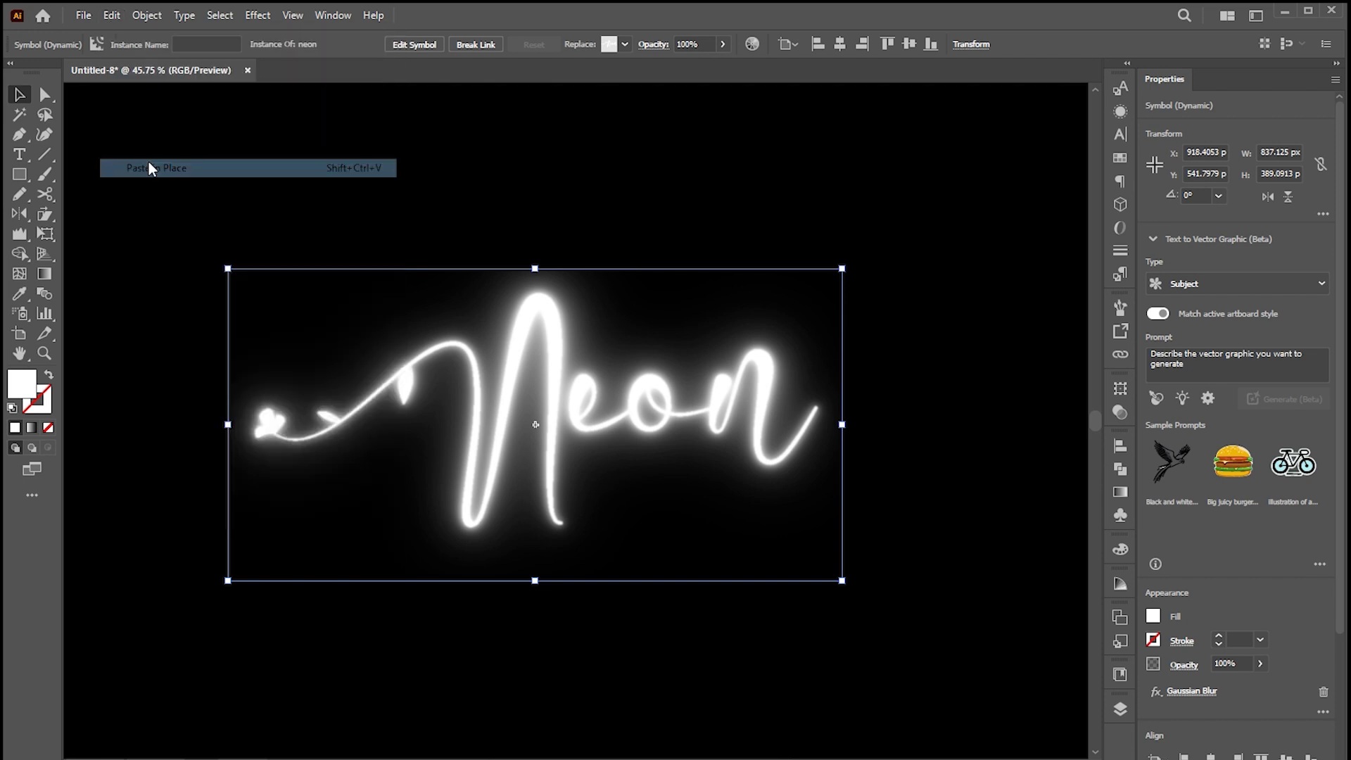
{"action": "left_click", "coordinate": [1192, 690]}
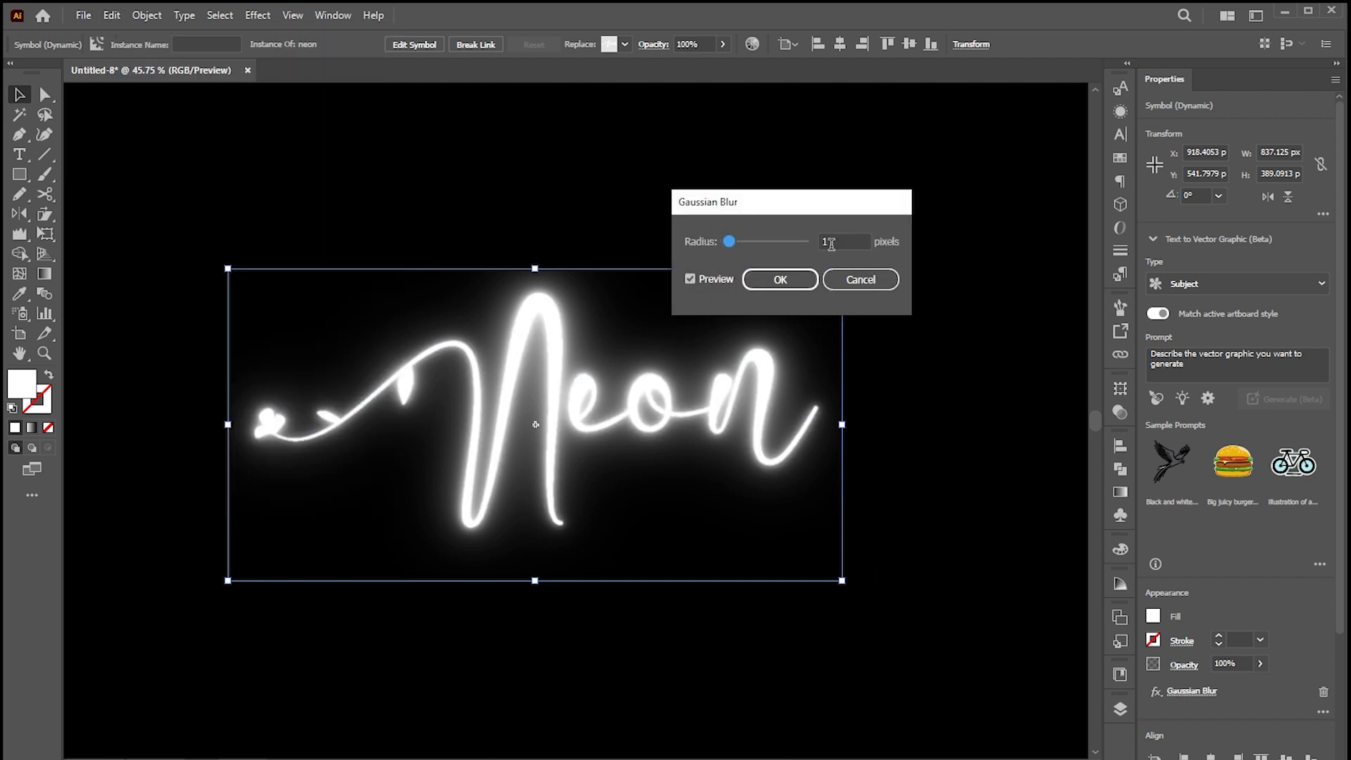
{"action": "double_click", "coordinate": [834, 241]}
{"action": "type", "text": "250"}
{"action": "key", "text": "Return"}
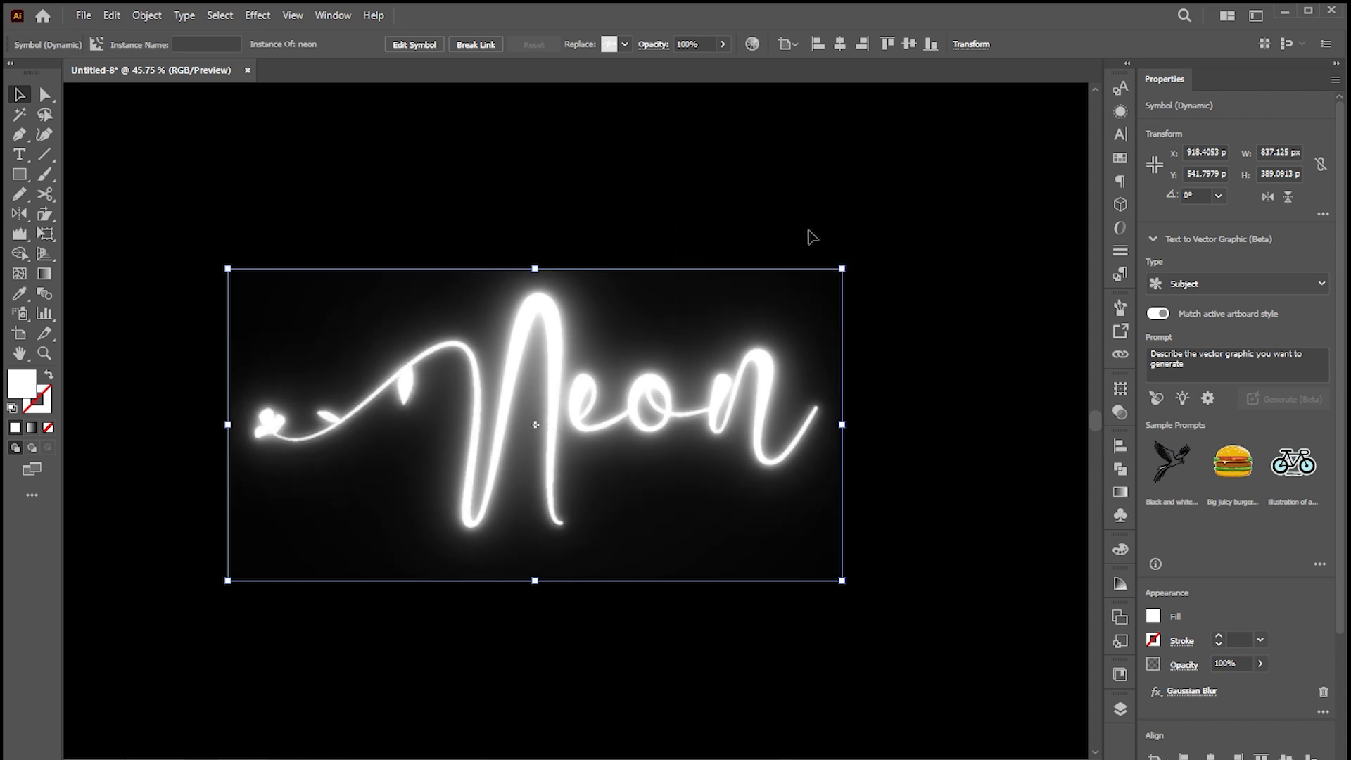
{"action": "left_click", "coordinate": [847, 193]}
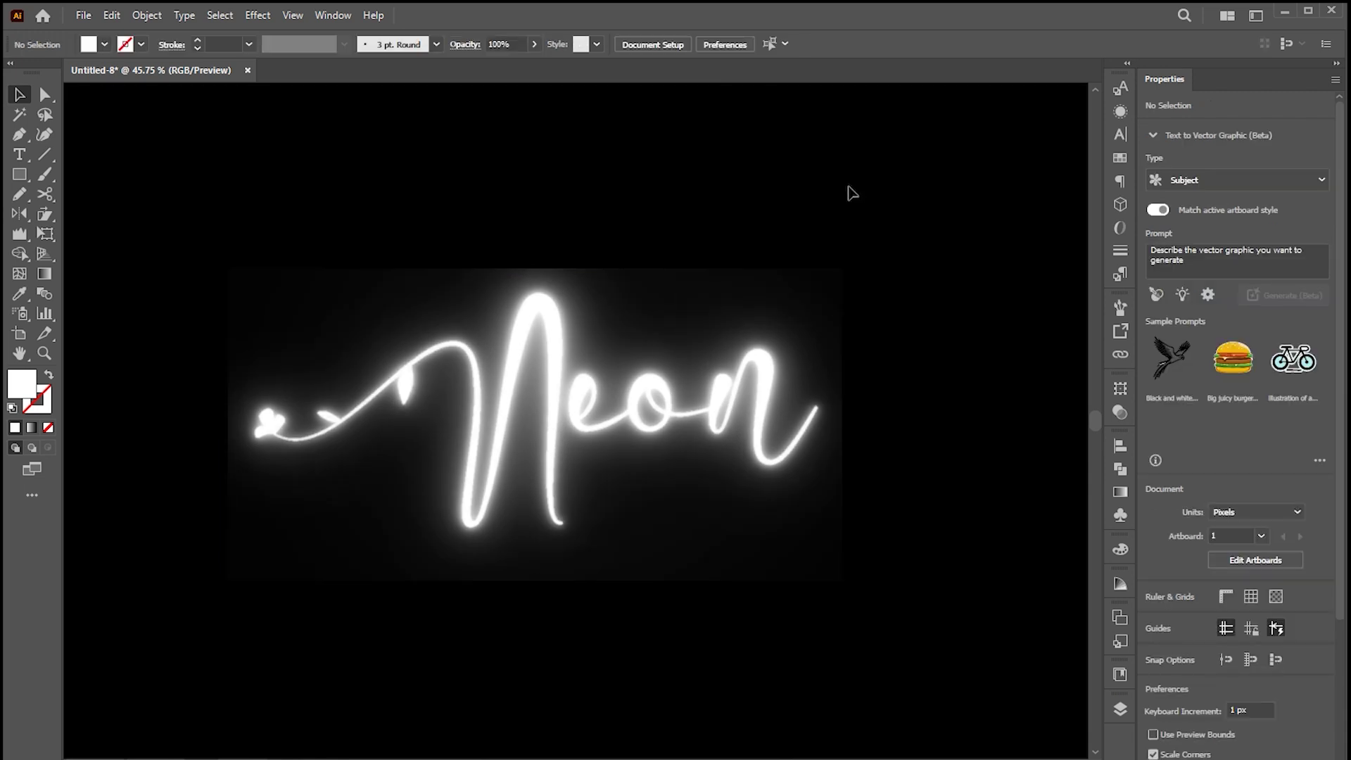
Set Document Raster Effects to High (300 ppi) with 300 px added around objects
{"action": "left_click_drag", "start_coordinate": [970, 184], "coordinate": [204, 515]}
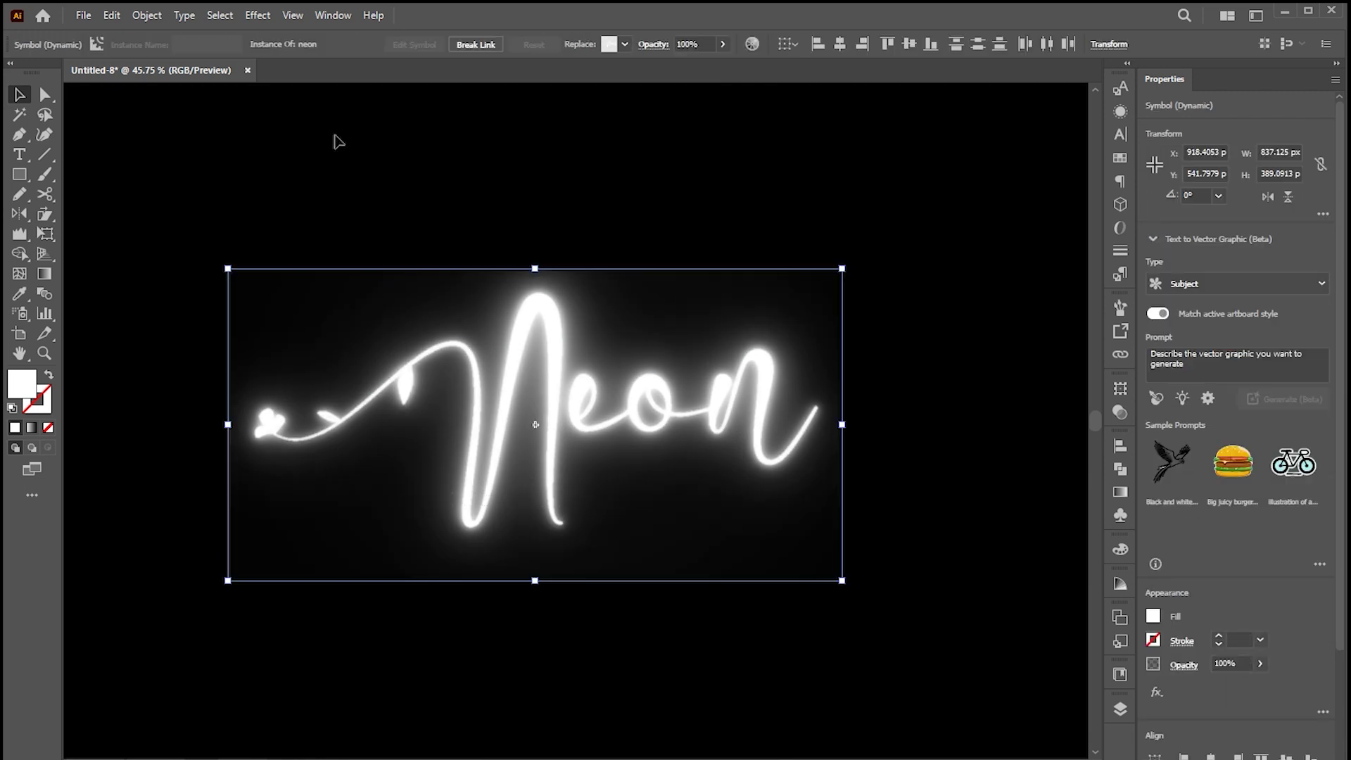
{"action": "left_click", "coordinate": [254, 17]}
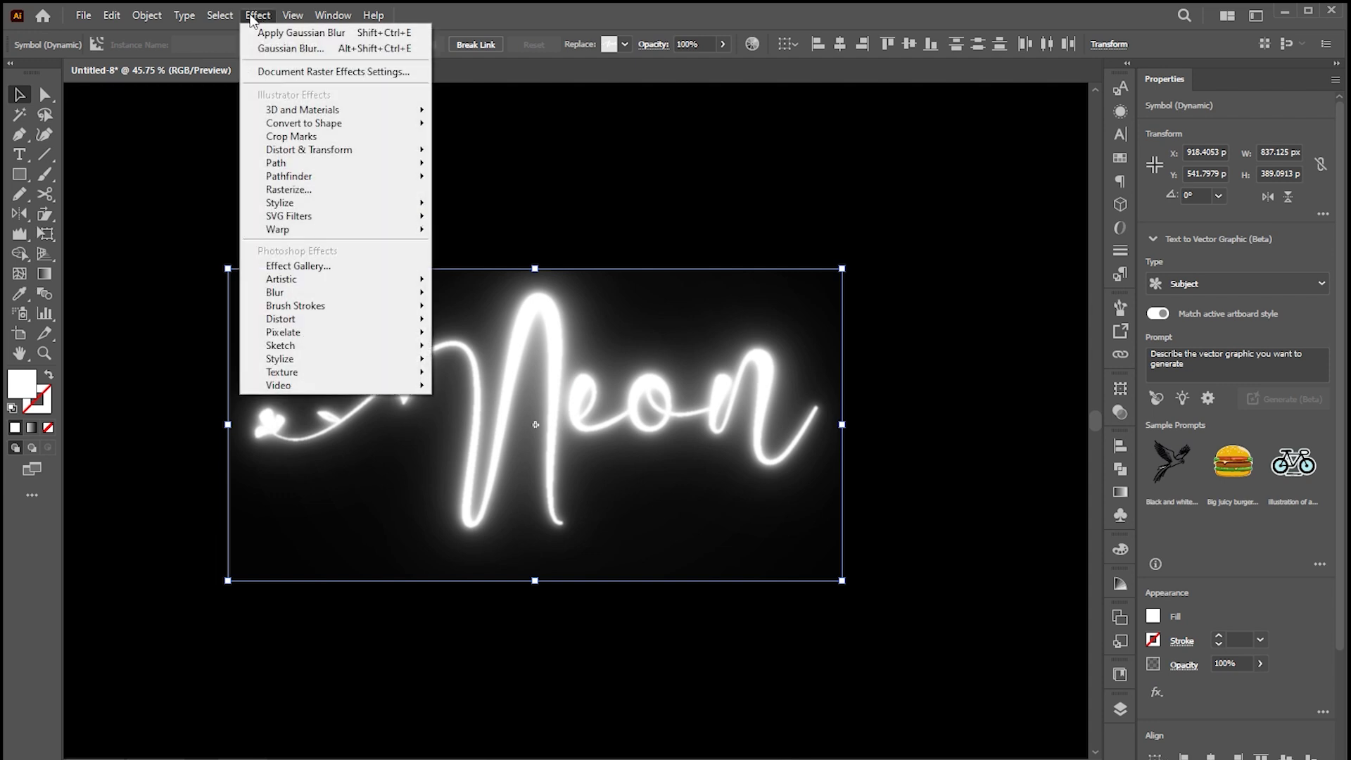
{"action": "left_click", "coordinate": [322, 72]}
{"action": "left_click", "coordinate": [767, 287]}
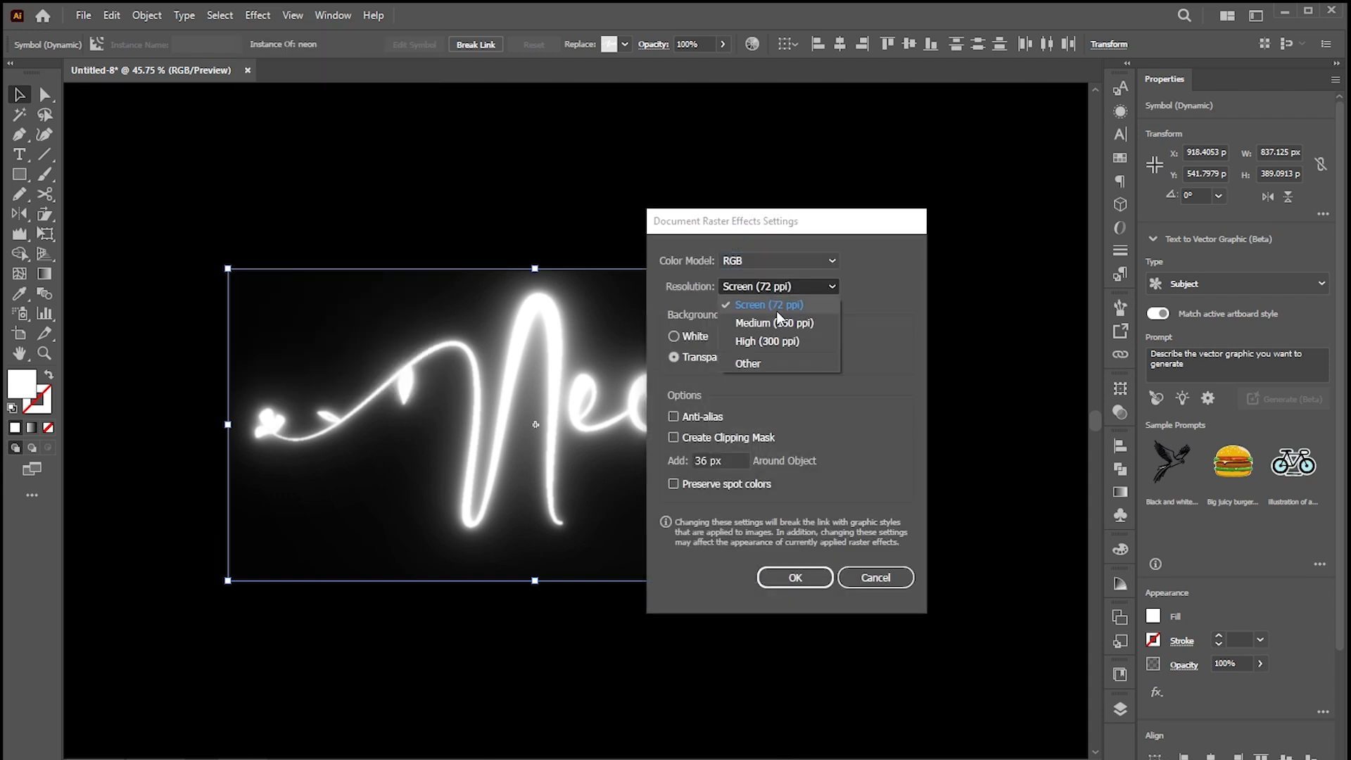
{"action": "left_click", "coordinate": [775, 319]}
{"action": "double_click", "coordinate": [725, 461]}
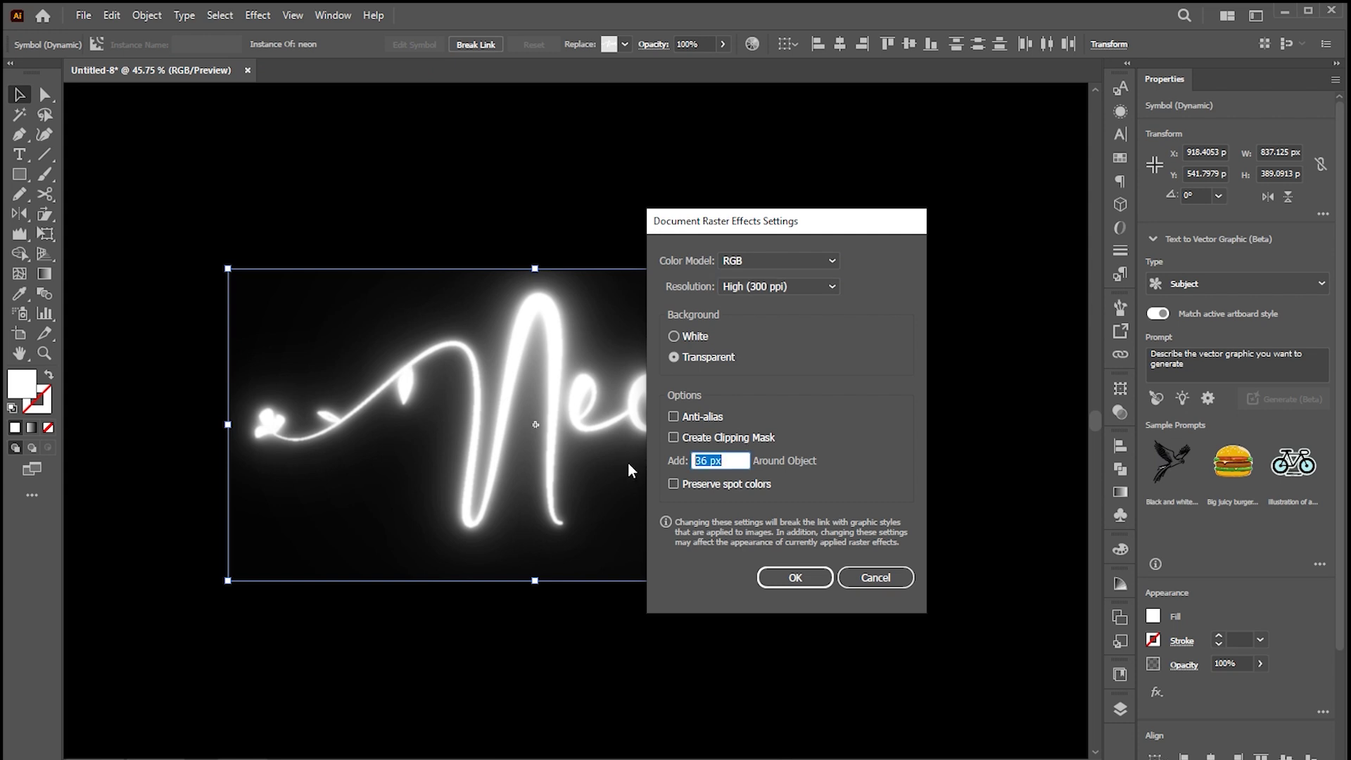
{"action": "type", "text": "300"}
{"action": "key", "text": "Return"}
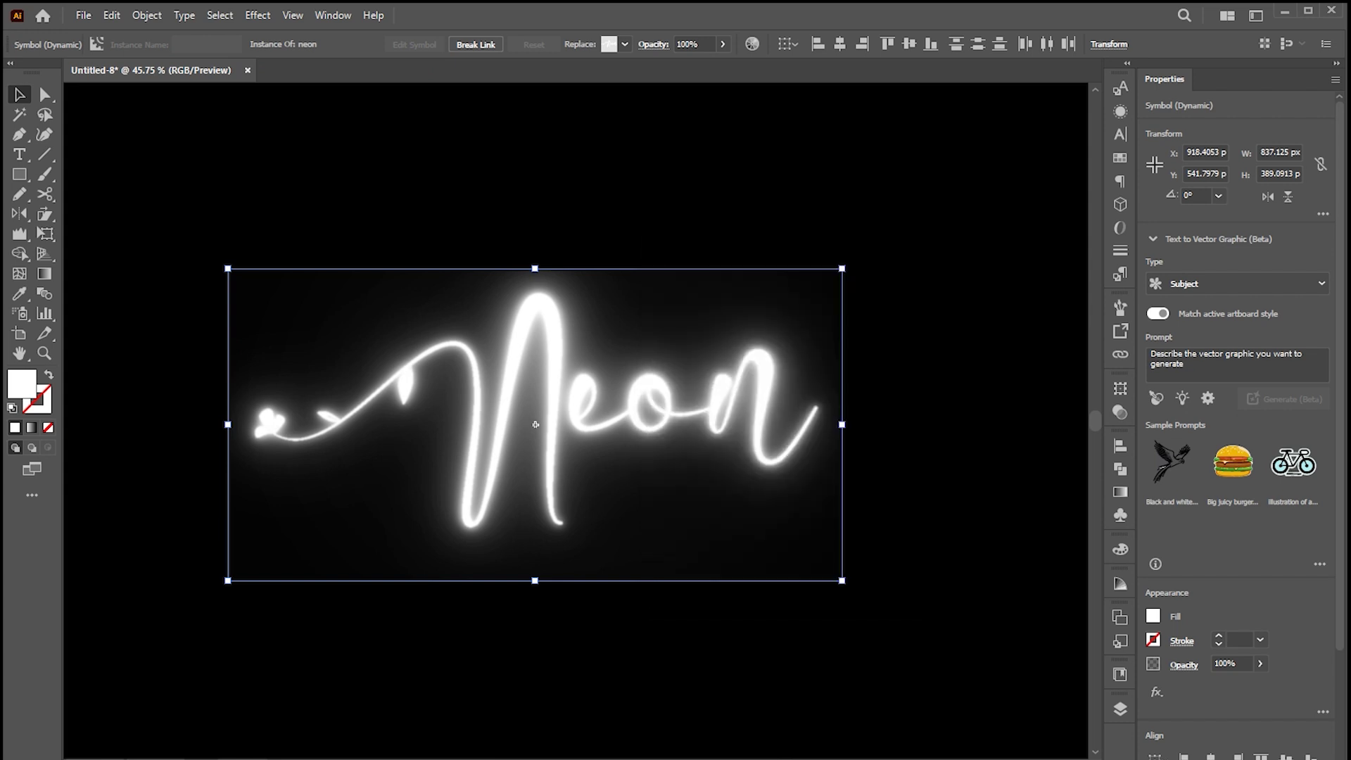
Cover the artwork with a rectangle filled with a blue-to-red linear gradient
{"action": "left_click", "coordinate": [829, 220]}
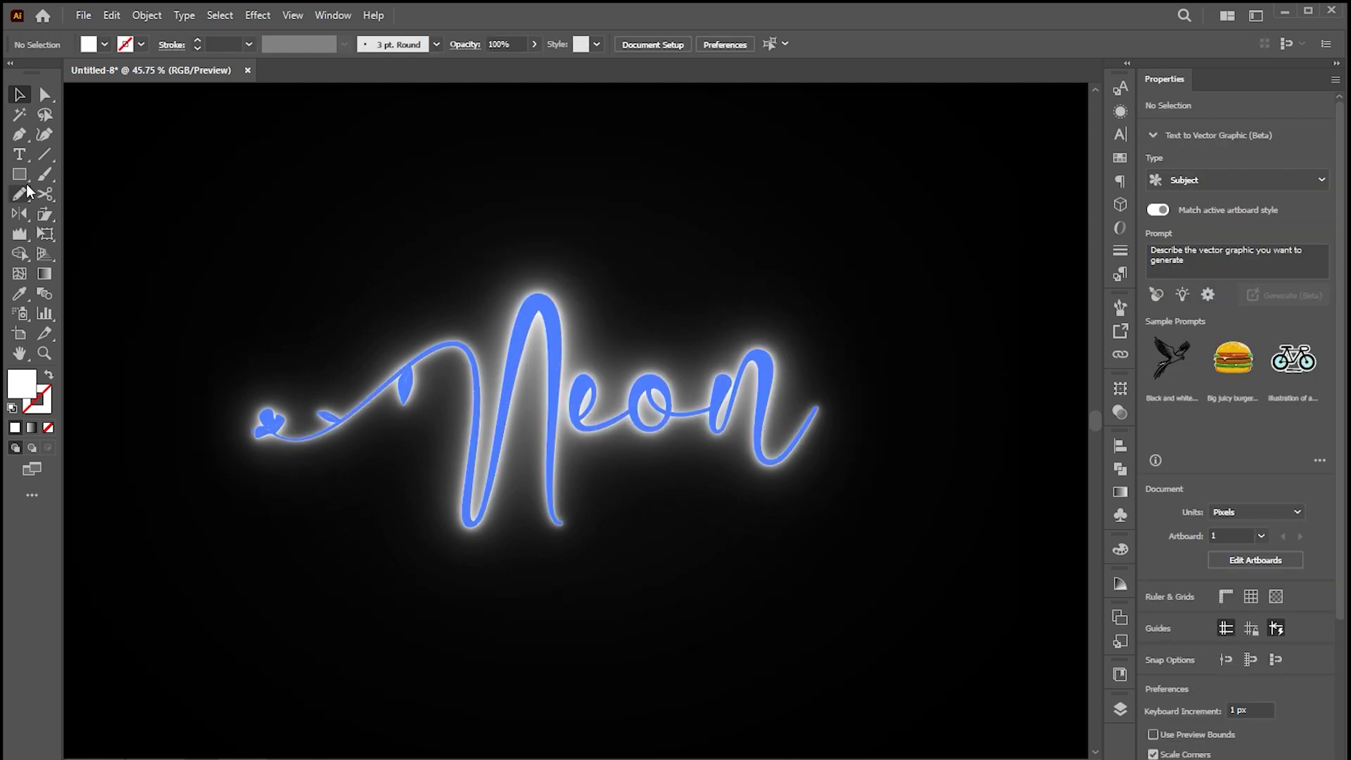
{"action": "left_click", "coordinate": [19, 174]}
{"action": "left_click_drag", "start_coordinate": [115, 174], "coordinate": [1020, 661]}
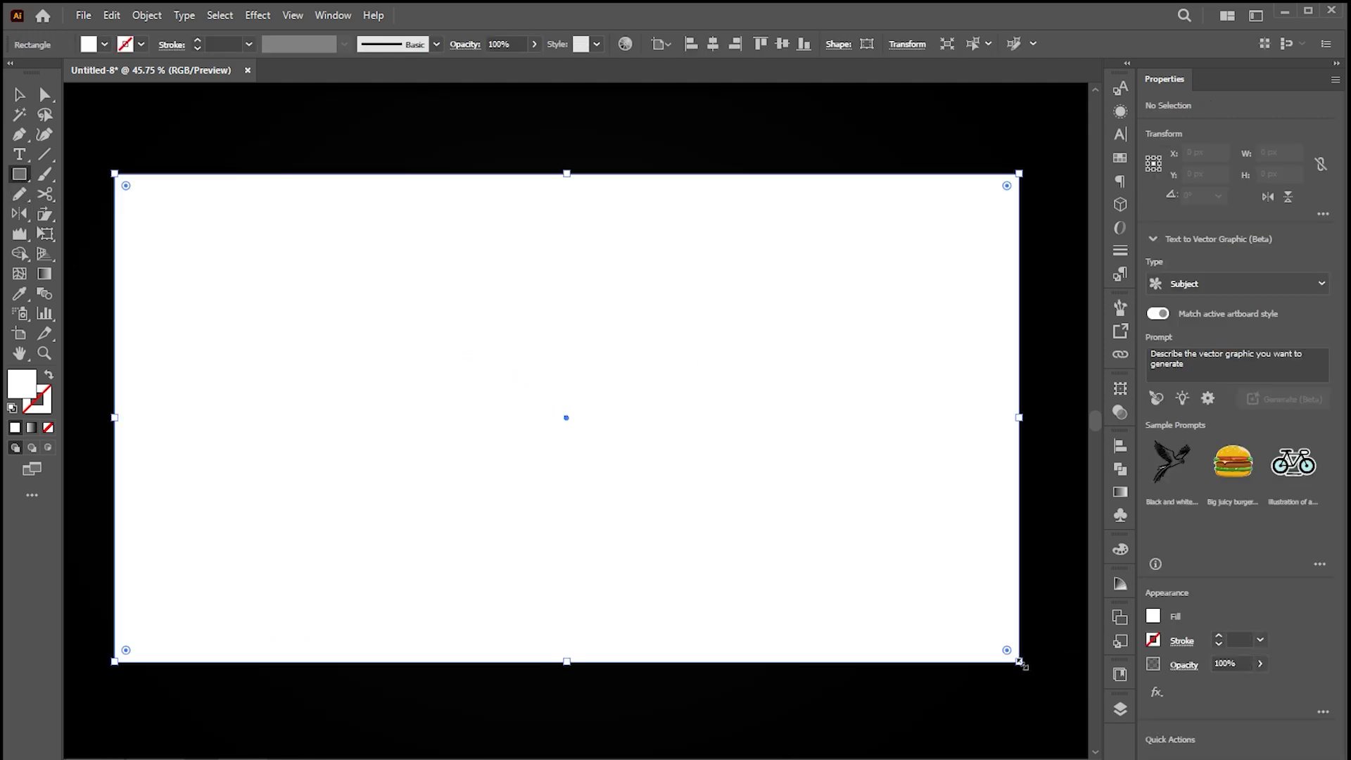
{"action": "left_click", "coordinate": [43, 276]}
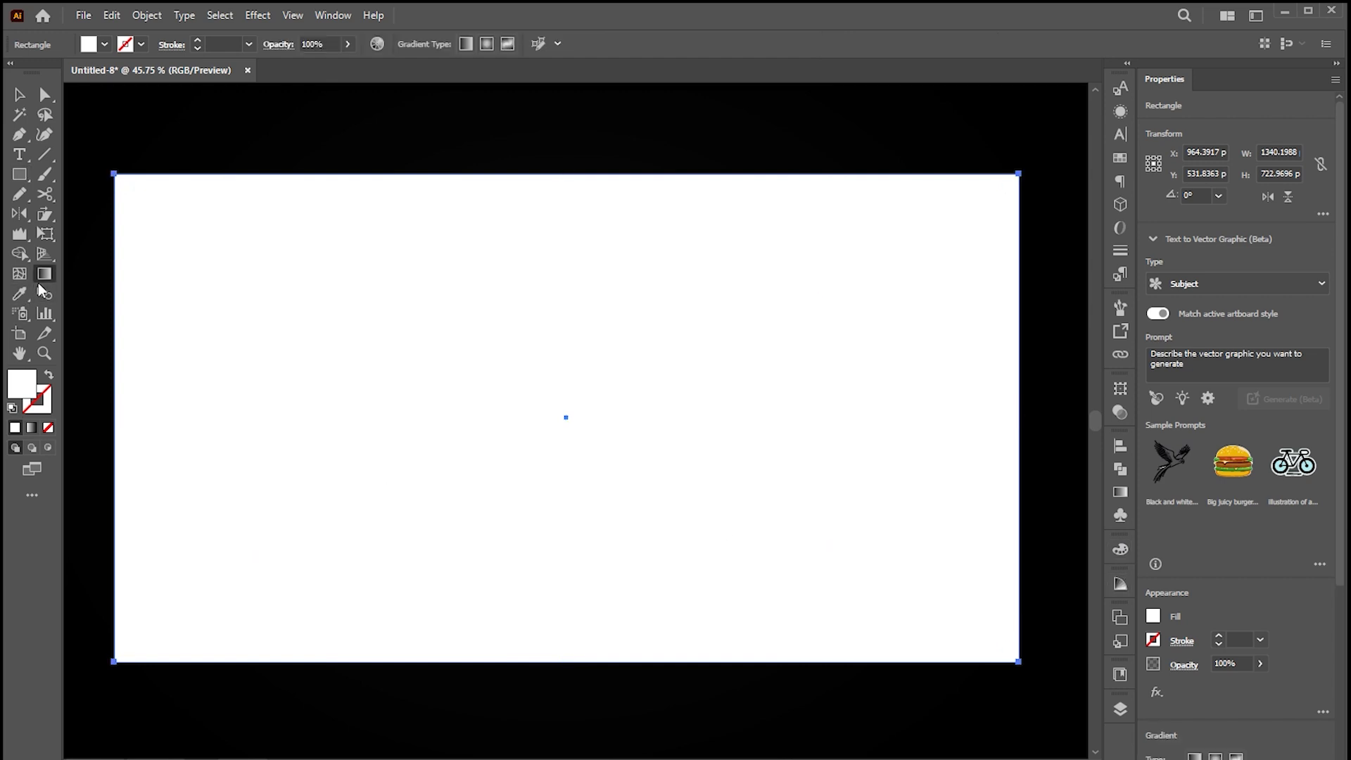
{"action": "left_click", "coordinate": [1121, 490]}
{"action": "left_click", "coordinate": [933, 477]}
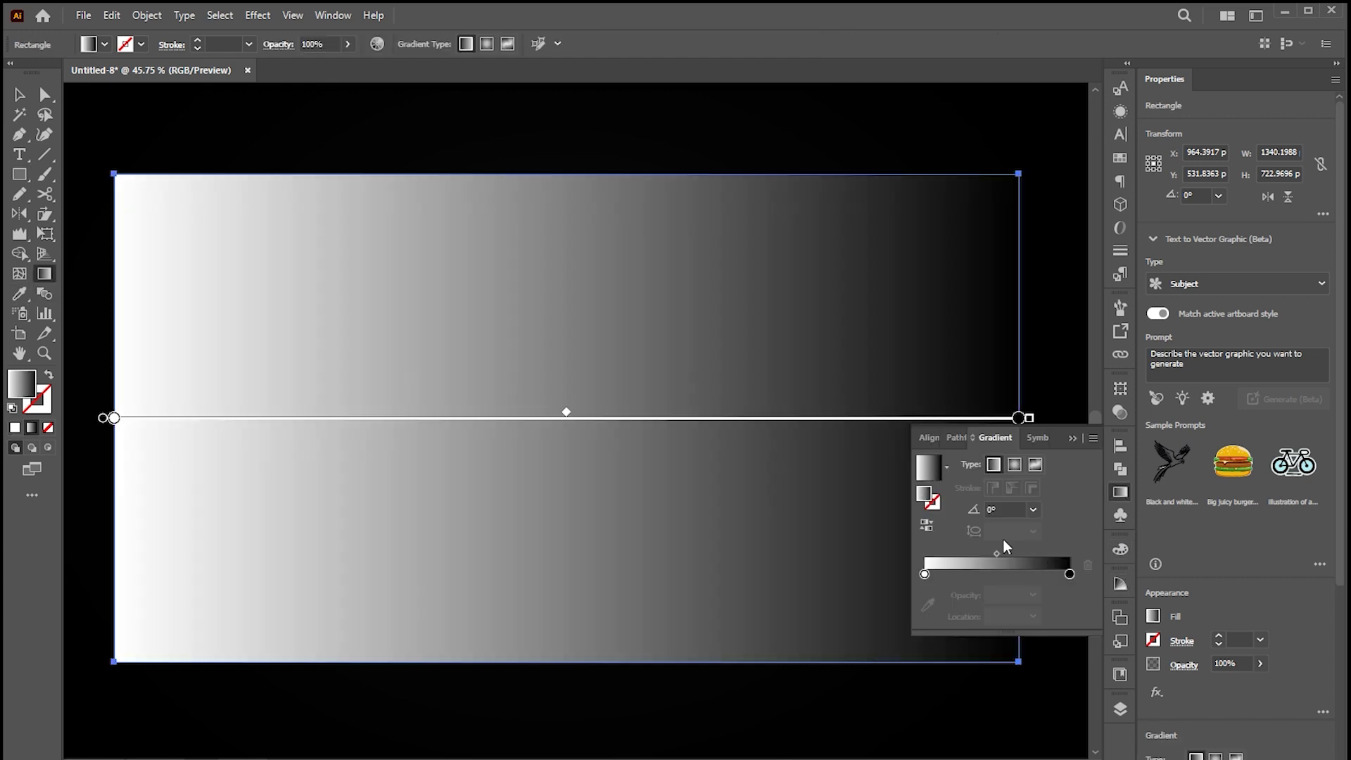
{"action": "double_click", "coordinate": [1069, 575]}
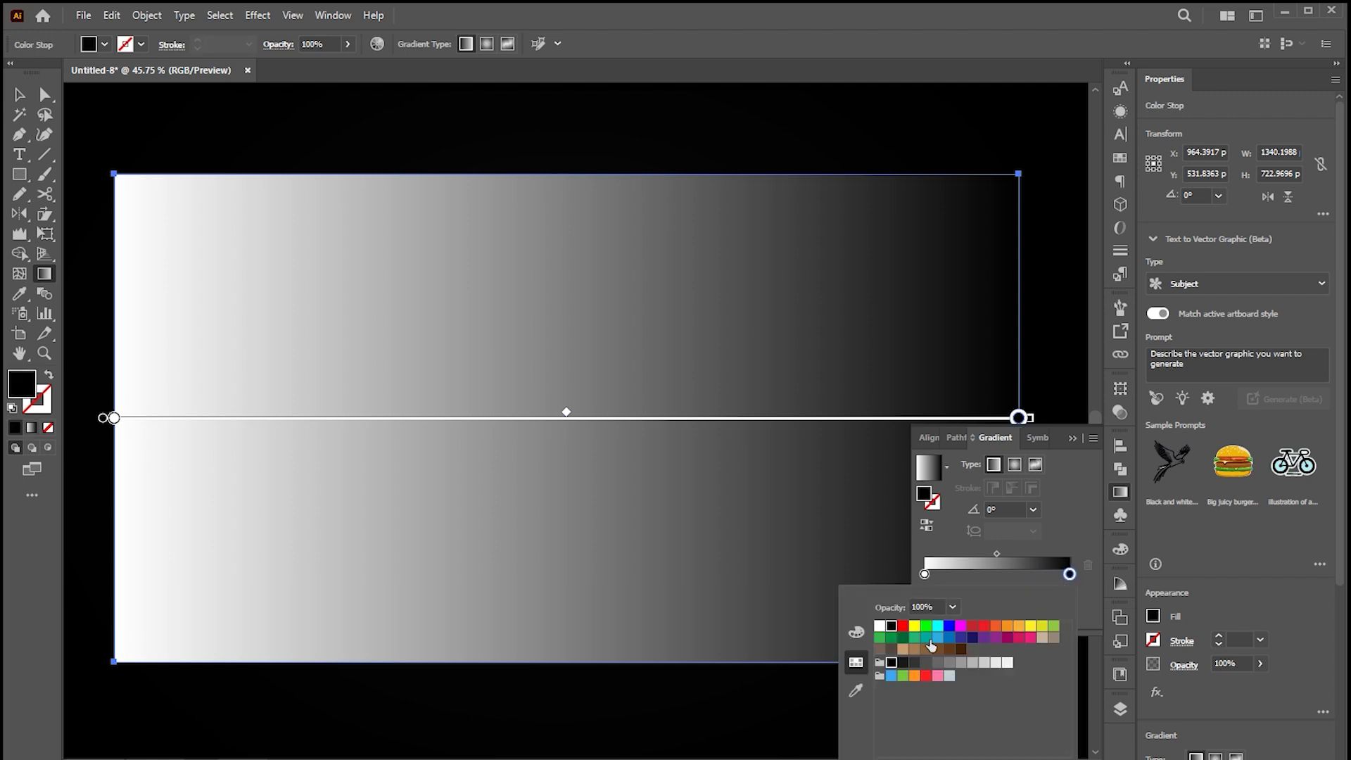
{"action": "left_click", "coordinate": [903, 627]}
{"action": "double_click", "coordinate": [924, 574]}
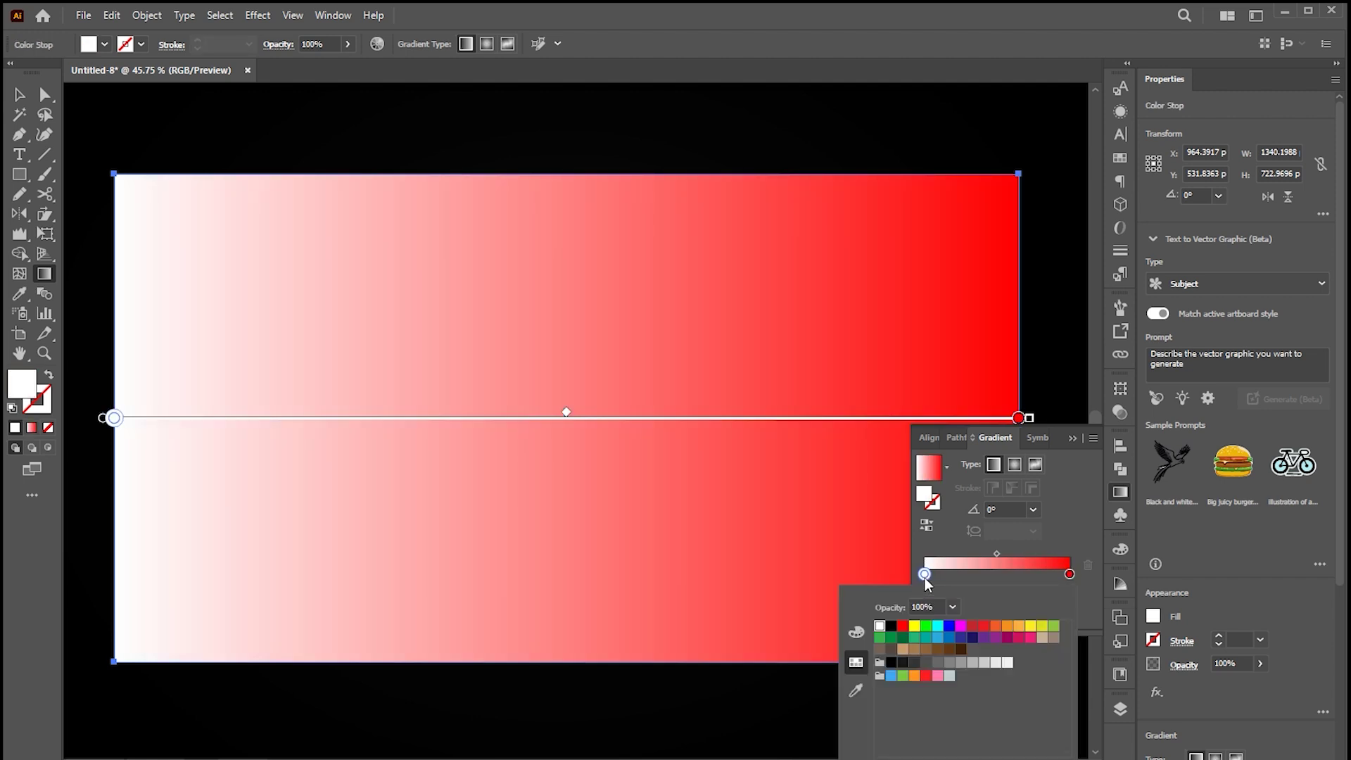
{"action": "left_click", "coordinate": [949, 626]}
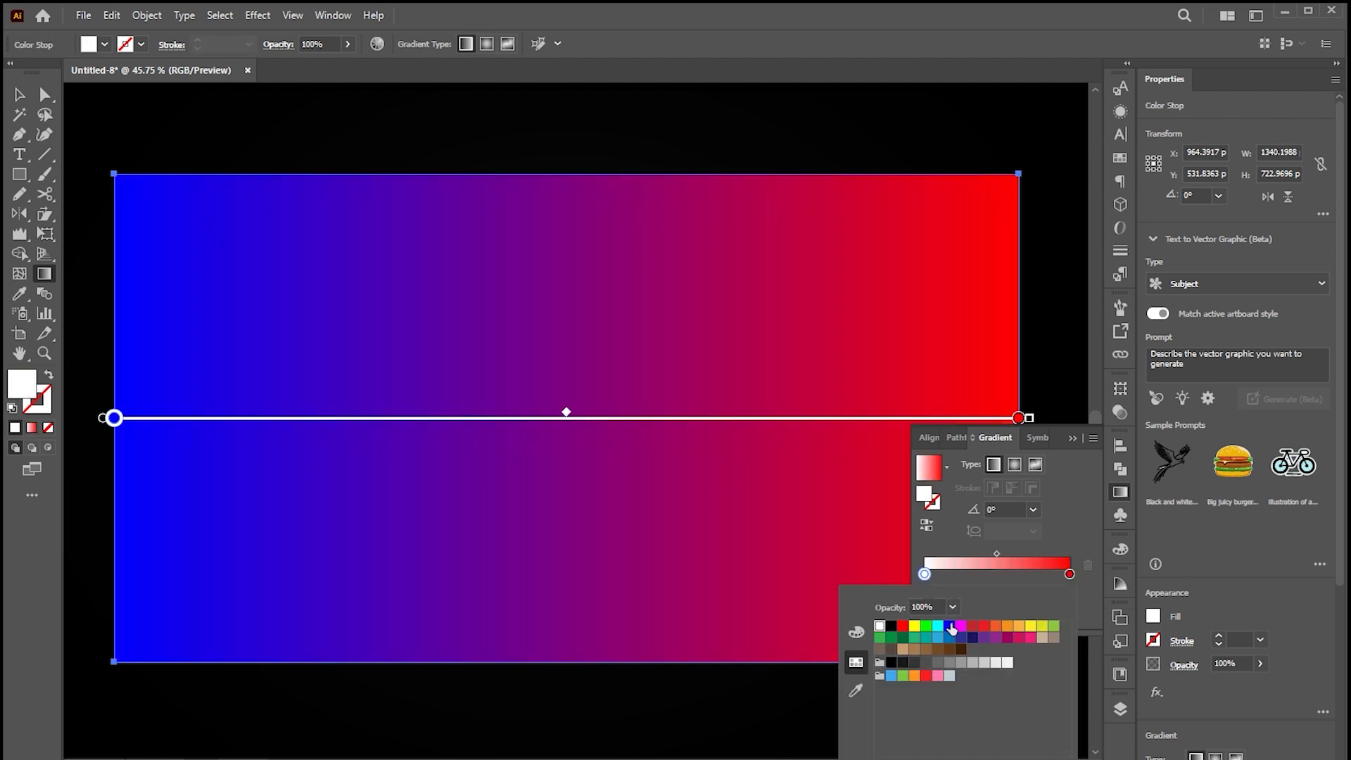
{"action": "left_click", "coordinate": [1070, 441]}
{"action": "left_click", "coordinate": [1075, 437]}
Set the gradient rectangle's blend mode to Overlay
{"action": "key", "text": "v"}
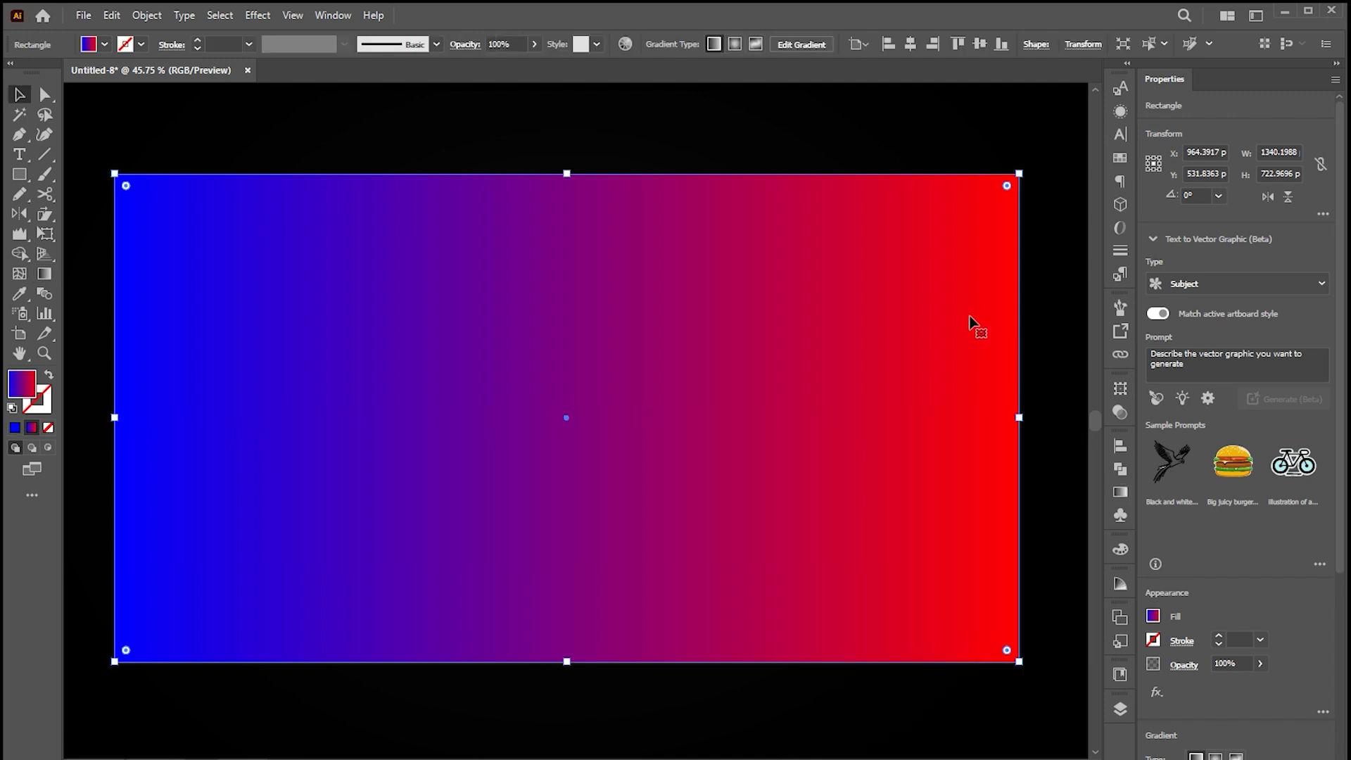
{"action": "left_click", "coordinate": [1121, 413]}
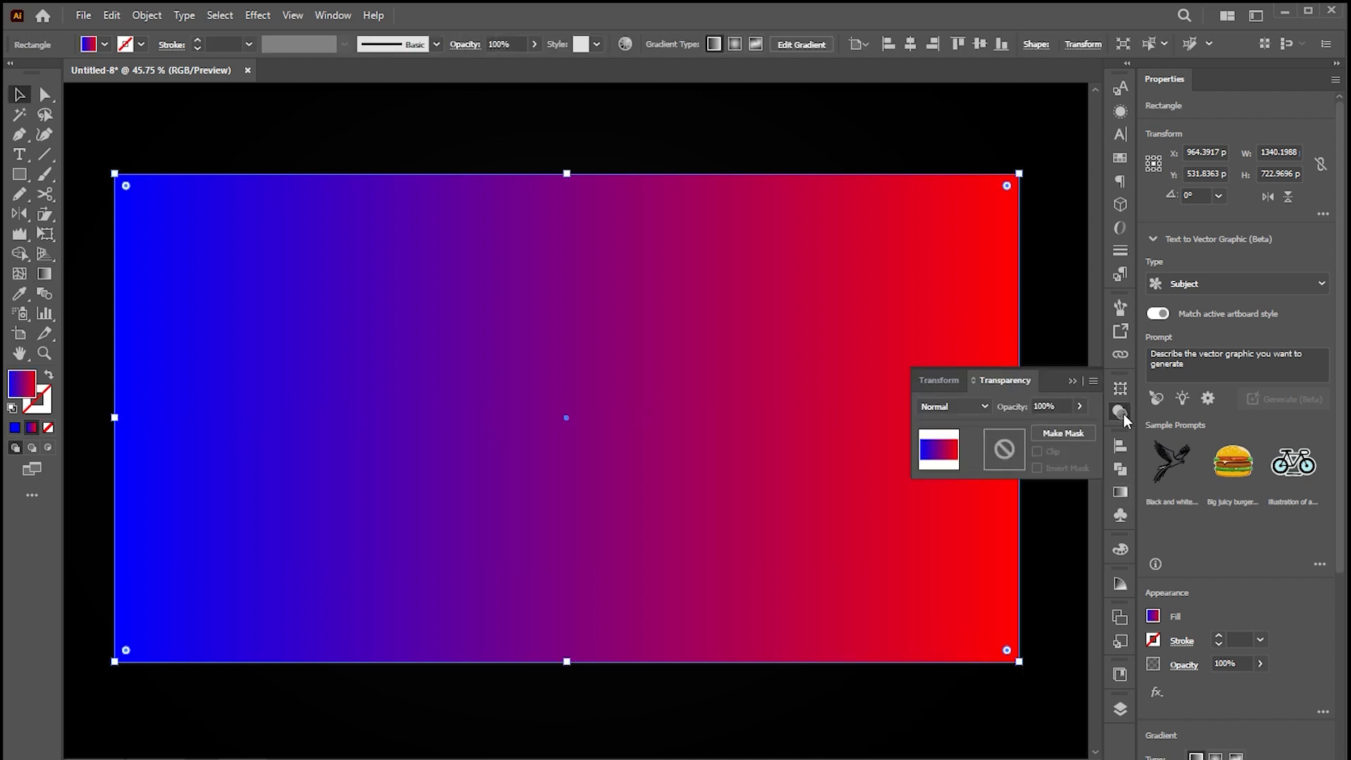
{"action": "left_click", "coordinate": [968, 406]}
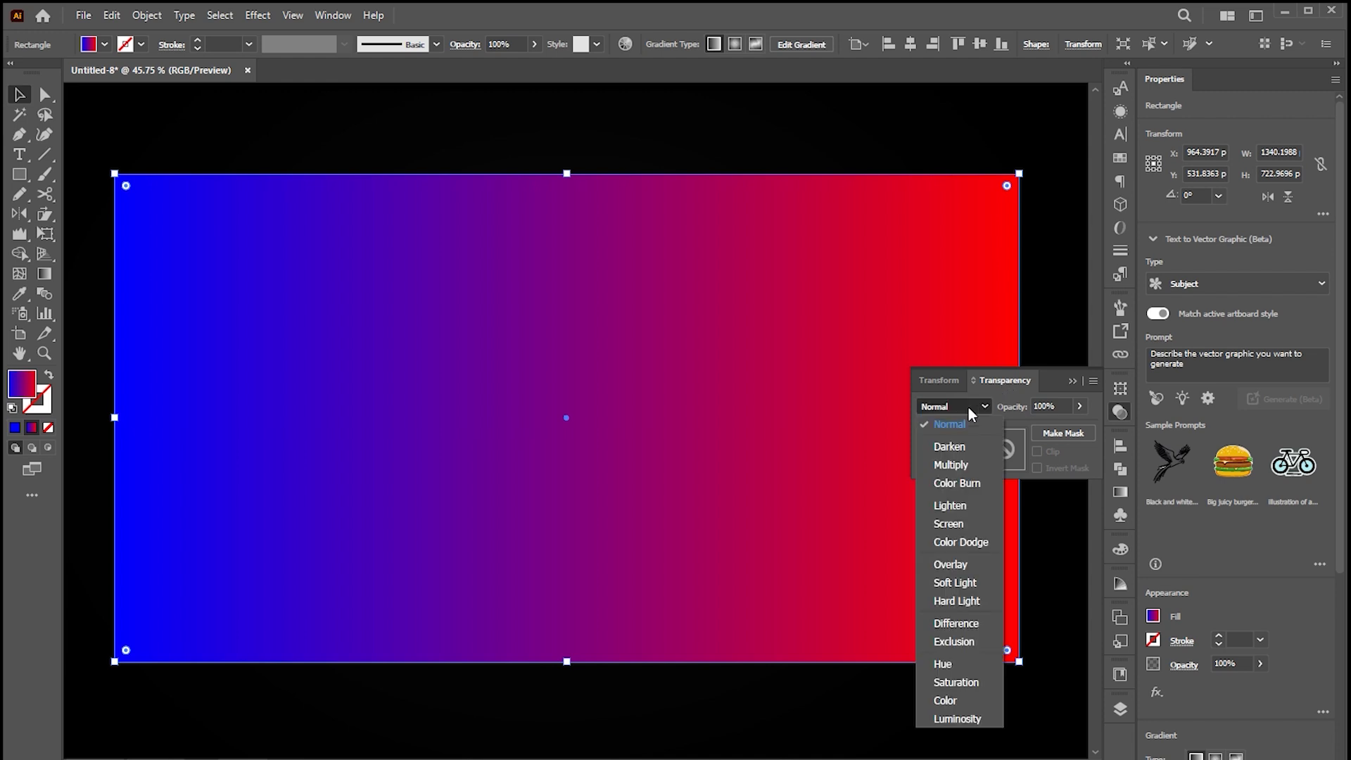
{"action": "left_click", "coordinate": [960, 567]}
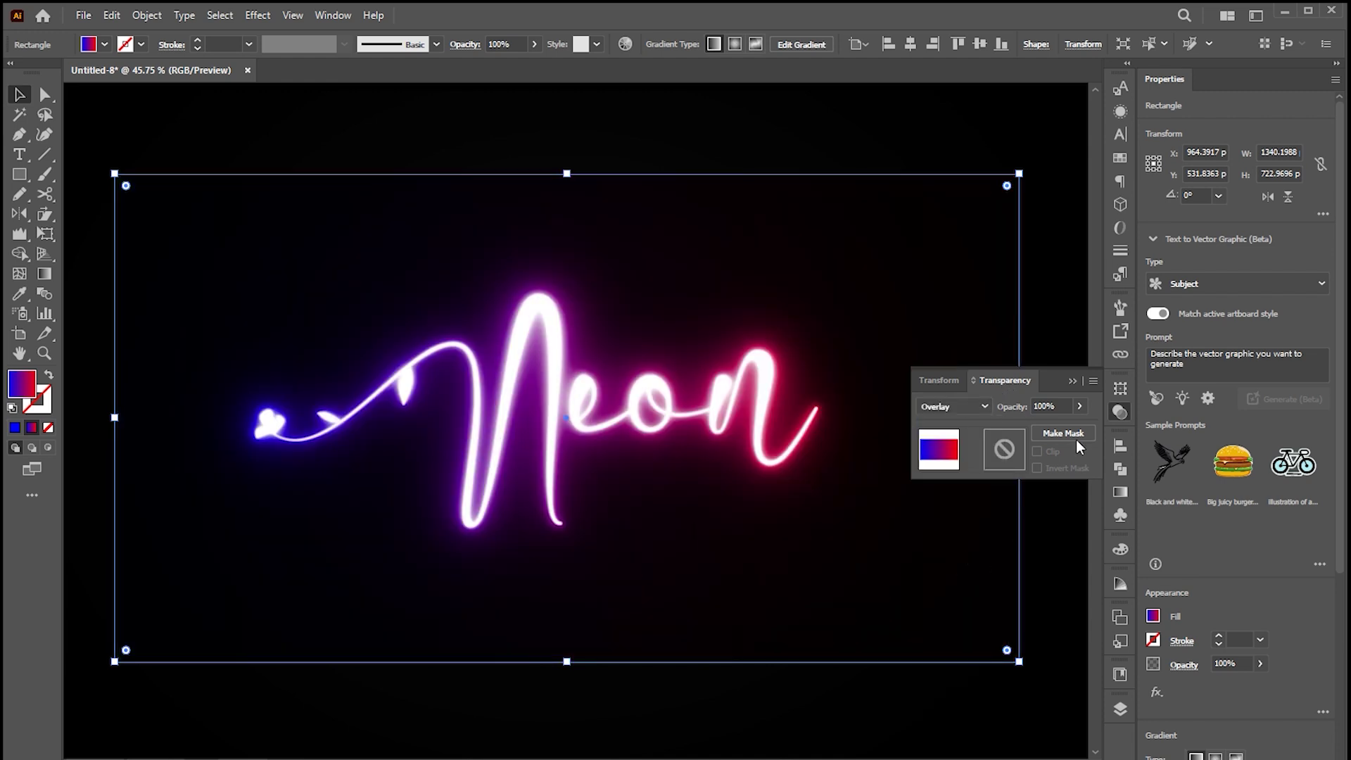
{"action": "left_click", "coordinate": [865, 148]}
{"action": "left_click", "coordinate": [1034, 248]}
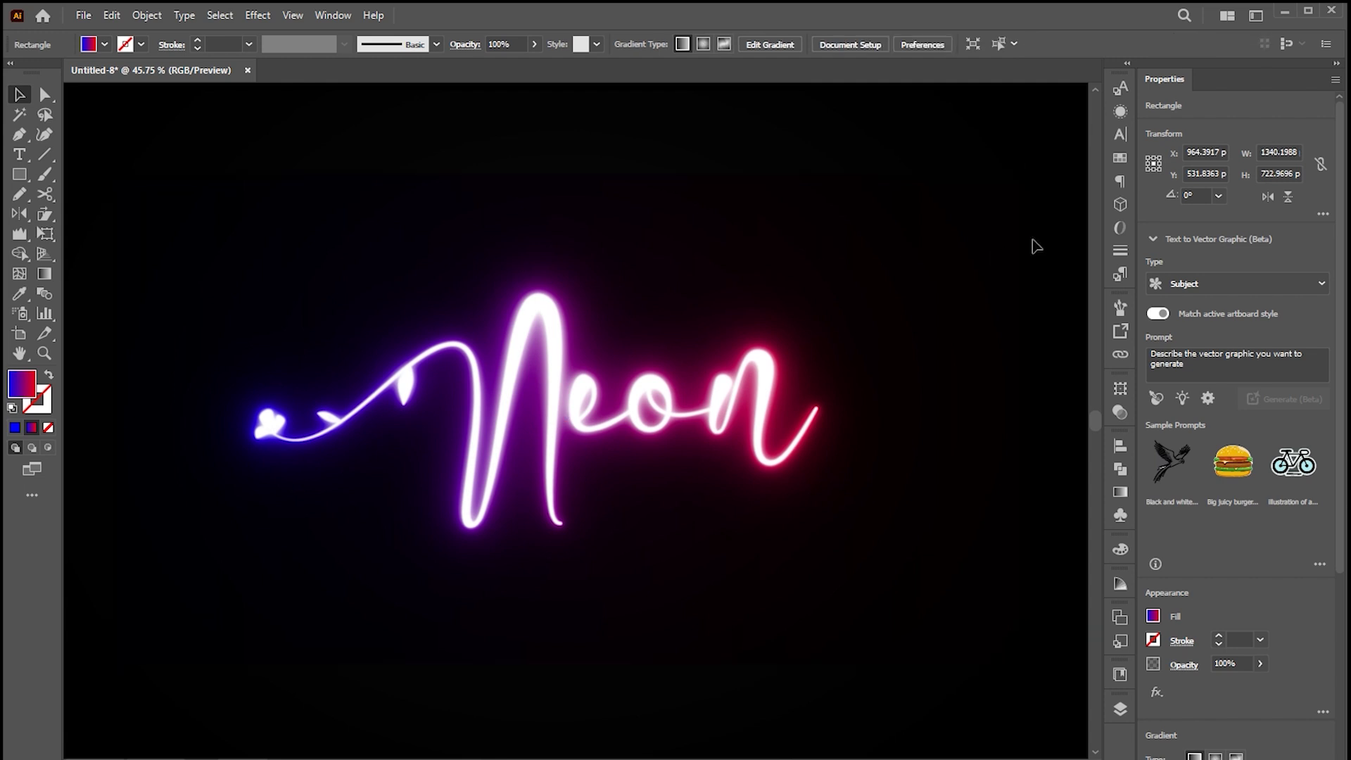
{"action": "left_click", "coordinate": [932, 242]}
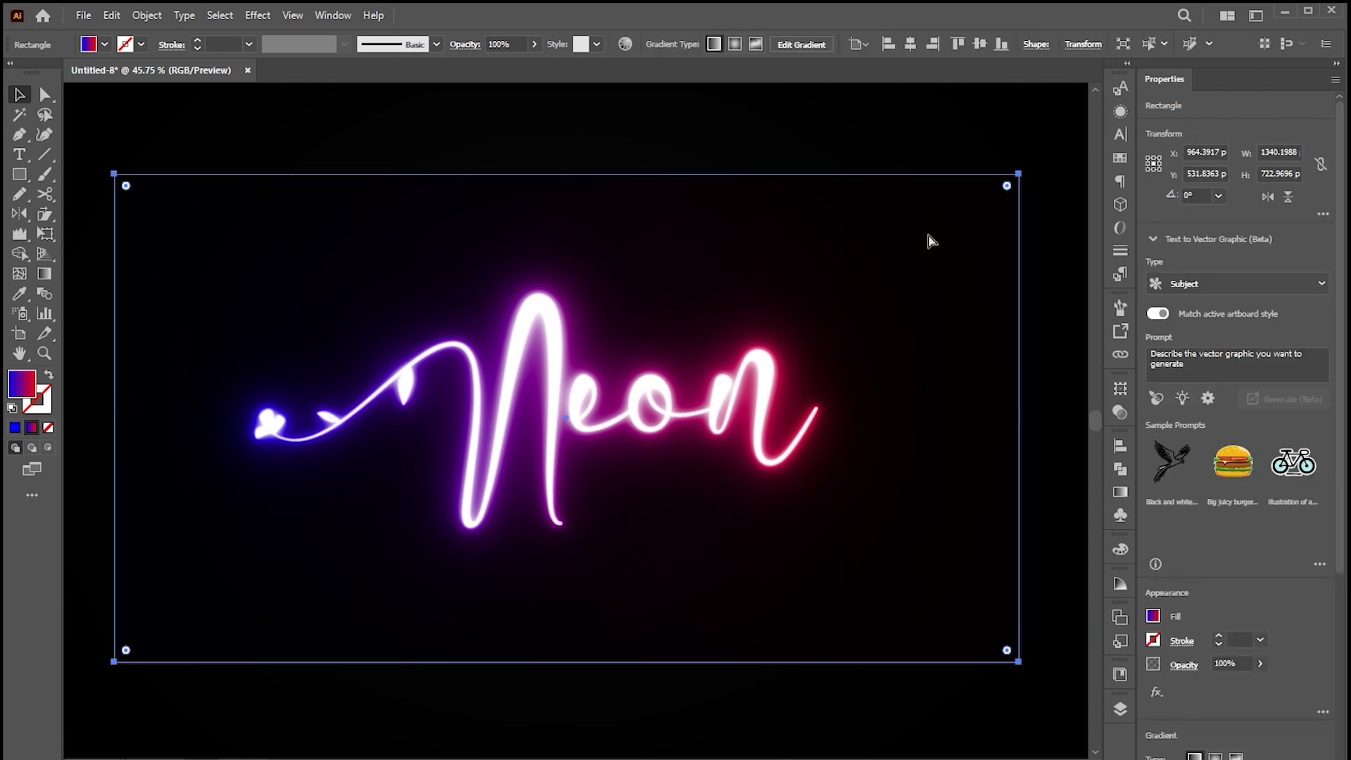
{"action": "double_click", "coordinate": [595, 419]}
Replace the word Neon inside the neon symbol with typed text 'Effect' and exit
{"action": "double_click", "coordinate": [759, 451]}
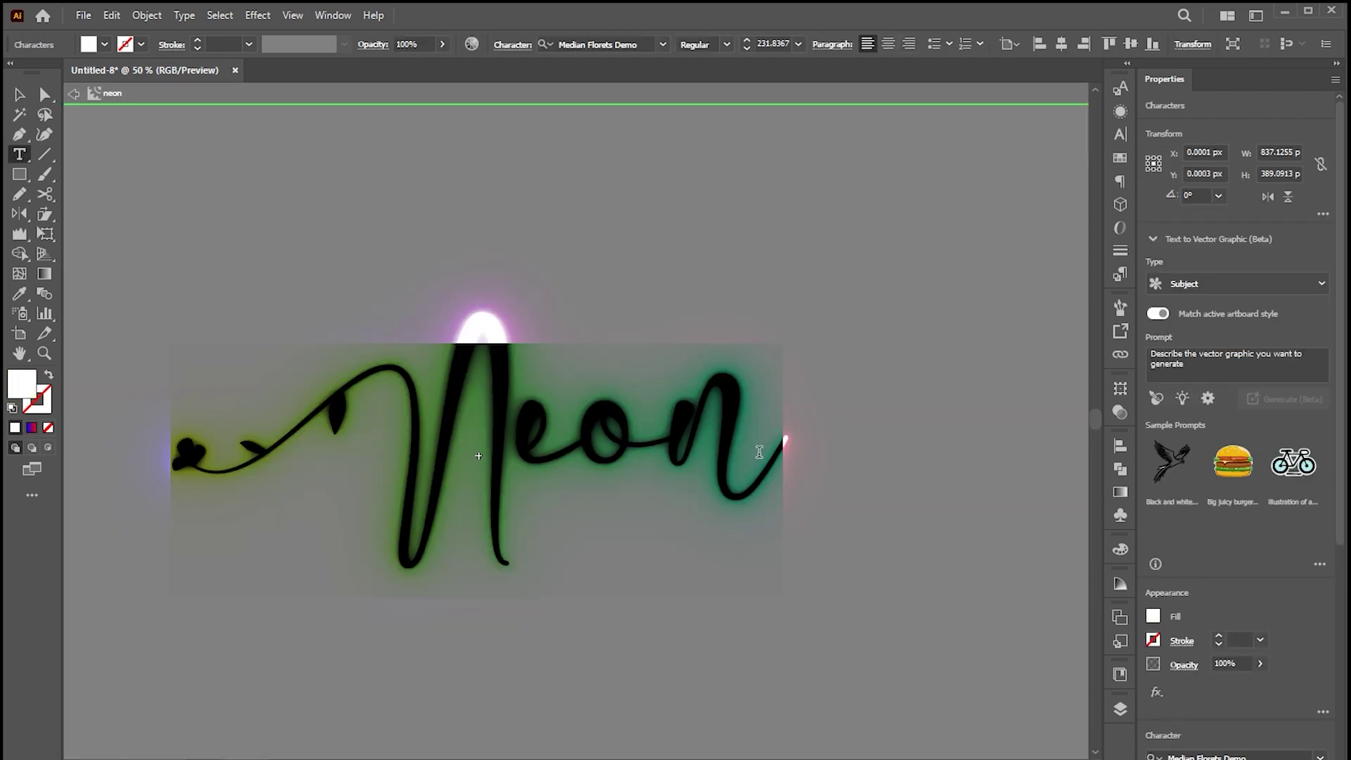
{"action": "type", "text": "Effect"}
{"action": "key", "text": "Escape"}
{"action": "left_click", "coordinate": [651, 196]}
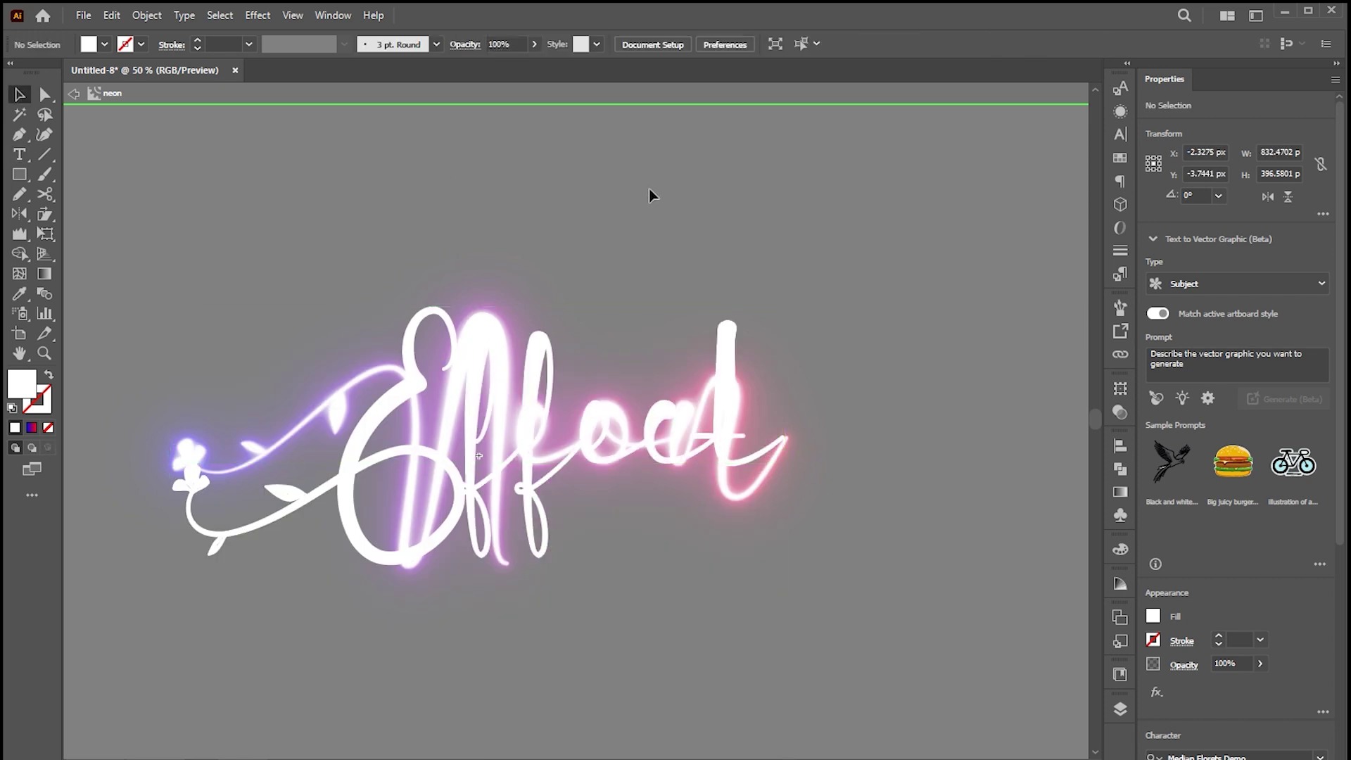
{"action": "double_click", "coordinate": [650, 195]}
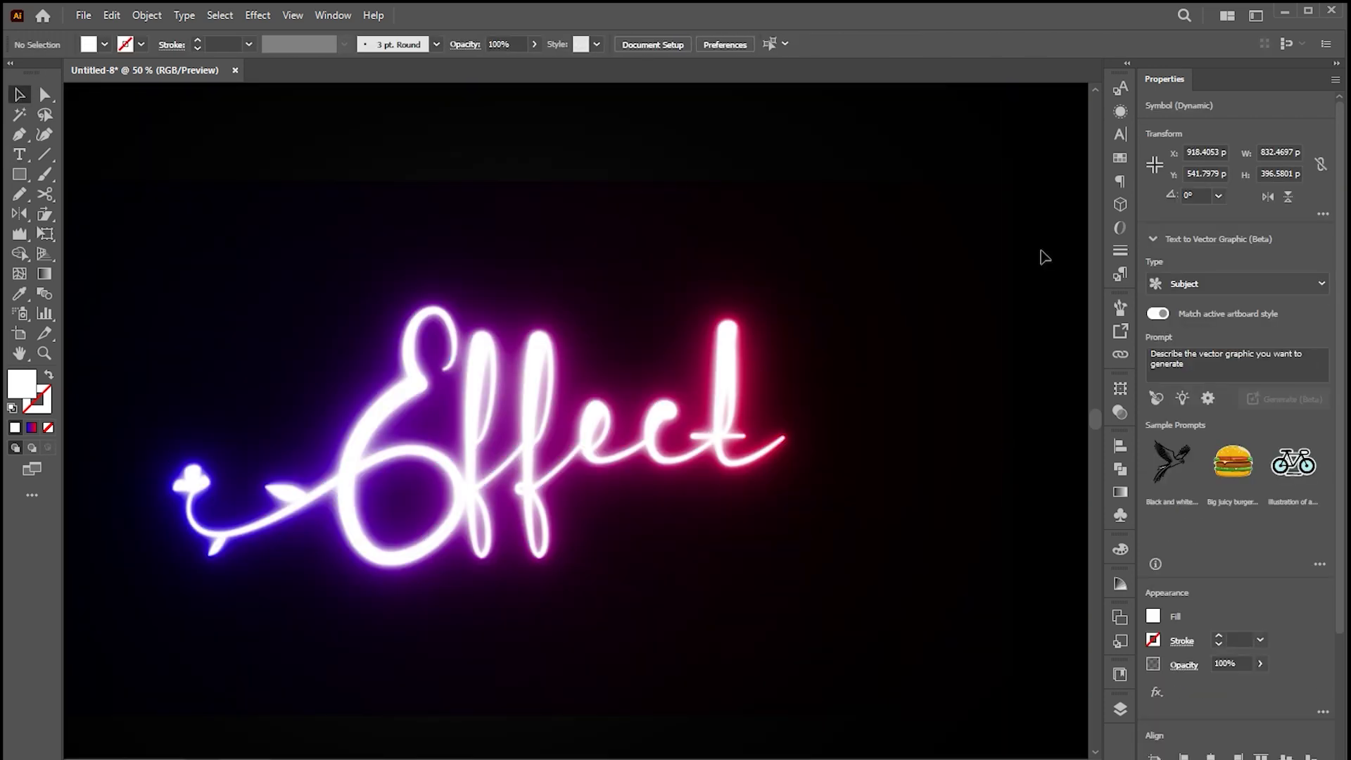
Re-enter the neon symbol and add 'Creative' as the second line of text
{"action": "double_click", "coordinate": [687, 392]}
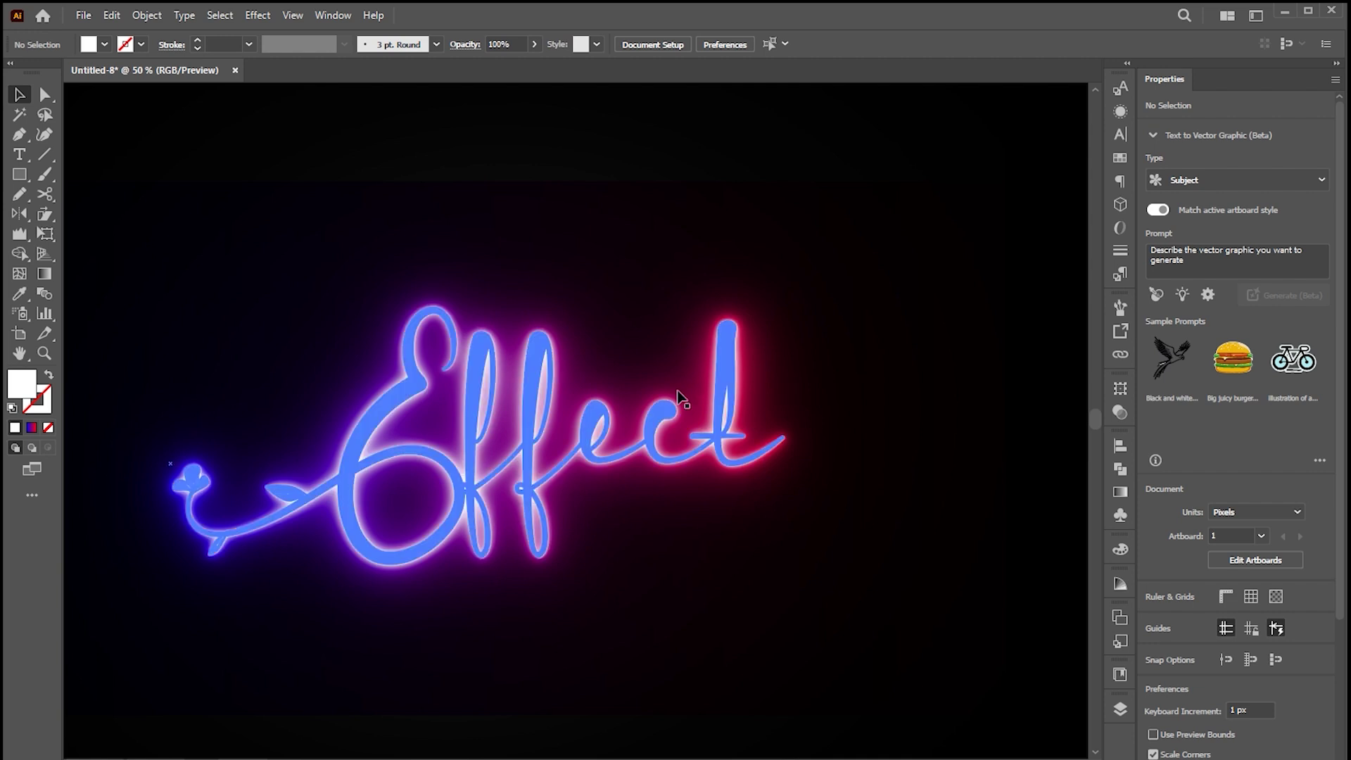
{"action": "left_click", "coordinate": [748, 416]}
{"action": "key", "text": "t"}
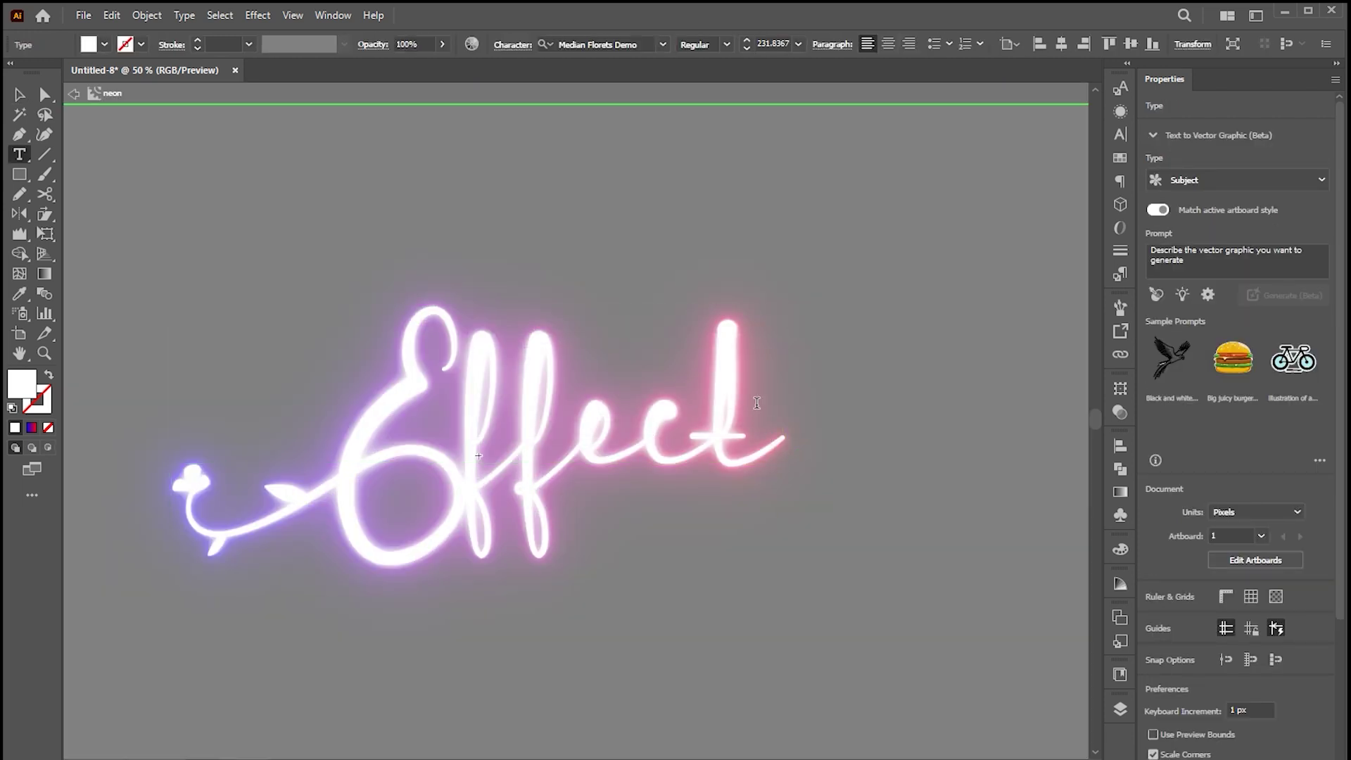
{"action": "left_click", "coordinate": [756, 402]}
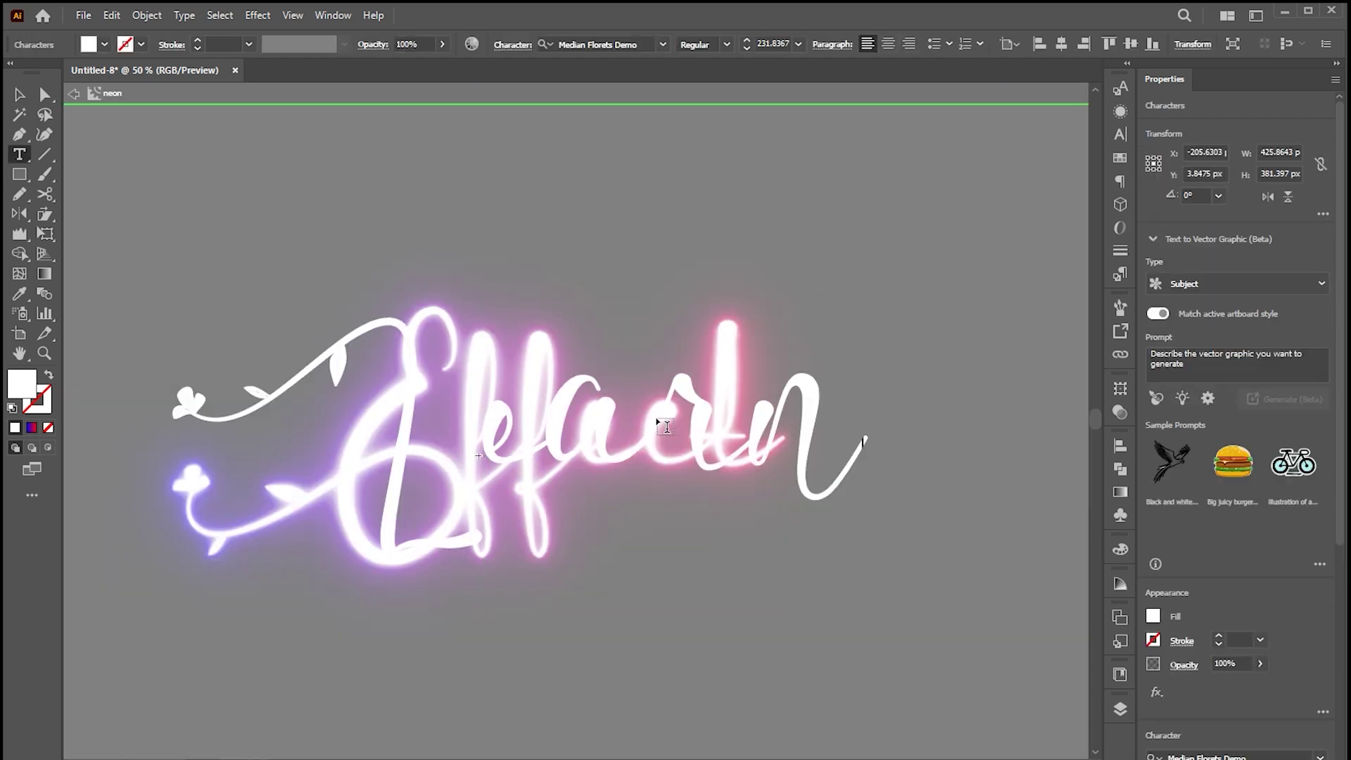
{"action": "type", "text": "Creative"}
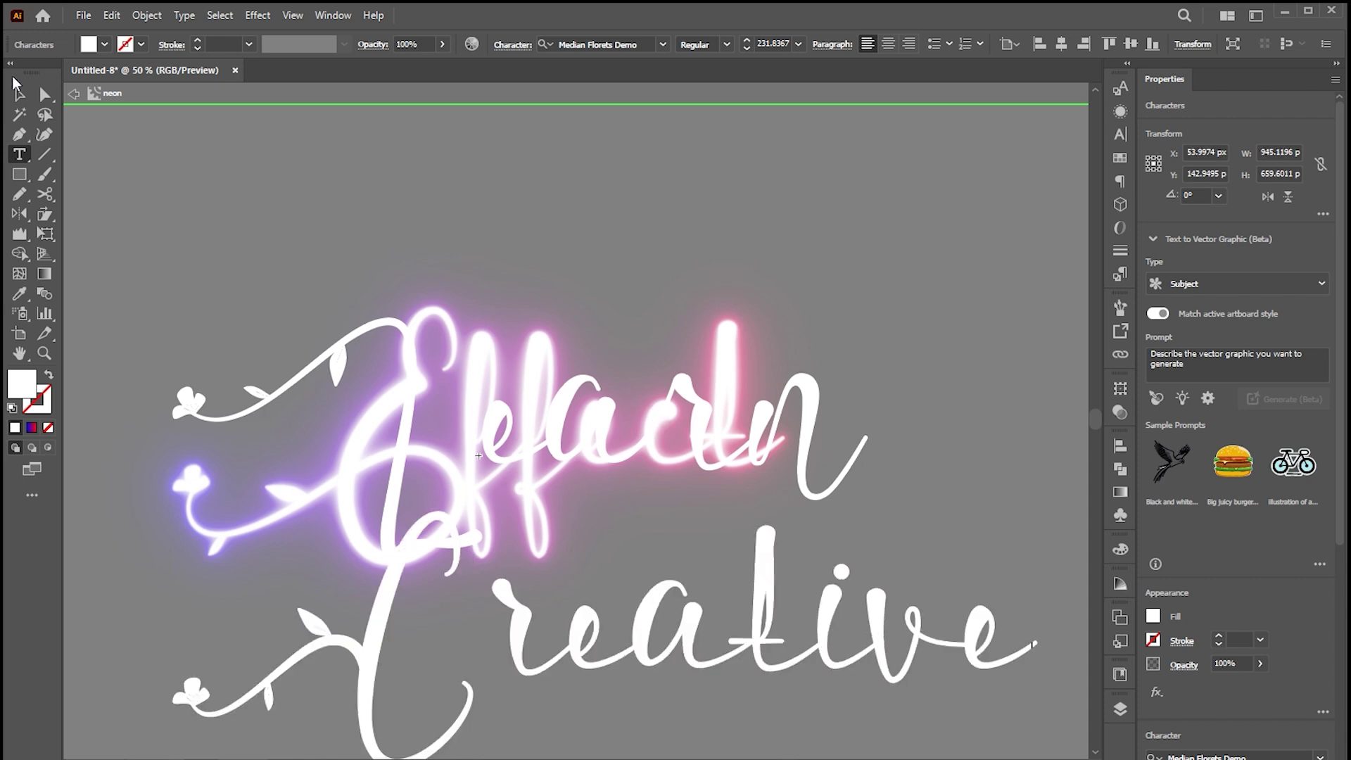
{"action": "key", "text": "Escape"}
{"action": "double_click", "coordinate": [668, 192]}
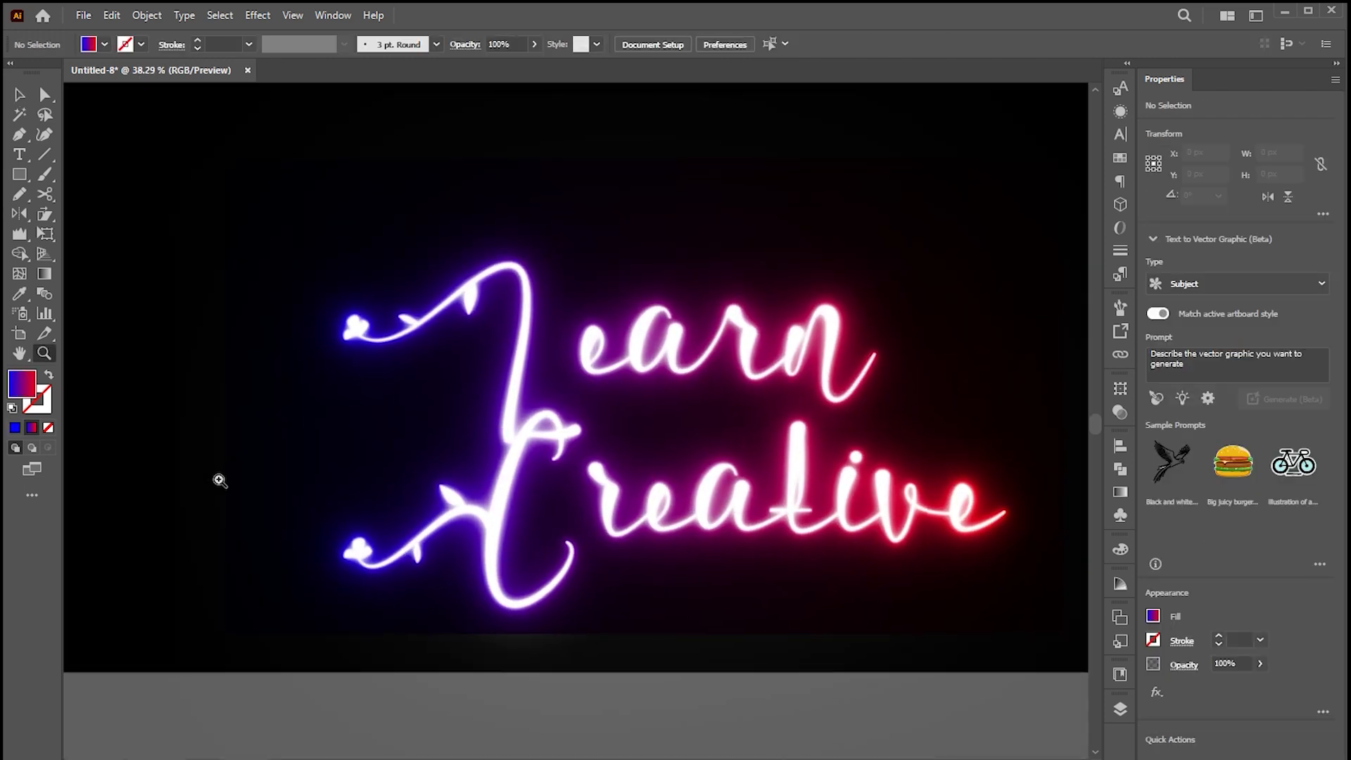
{"action": "scroll", "coordinate": [193, 580], "scroll_direction": "up", "scroll_amount": 2}
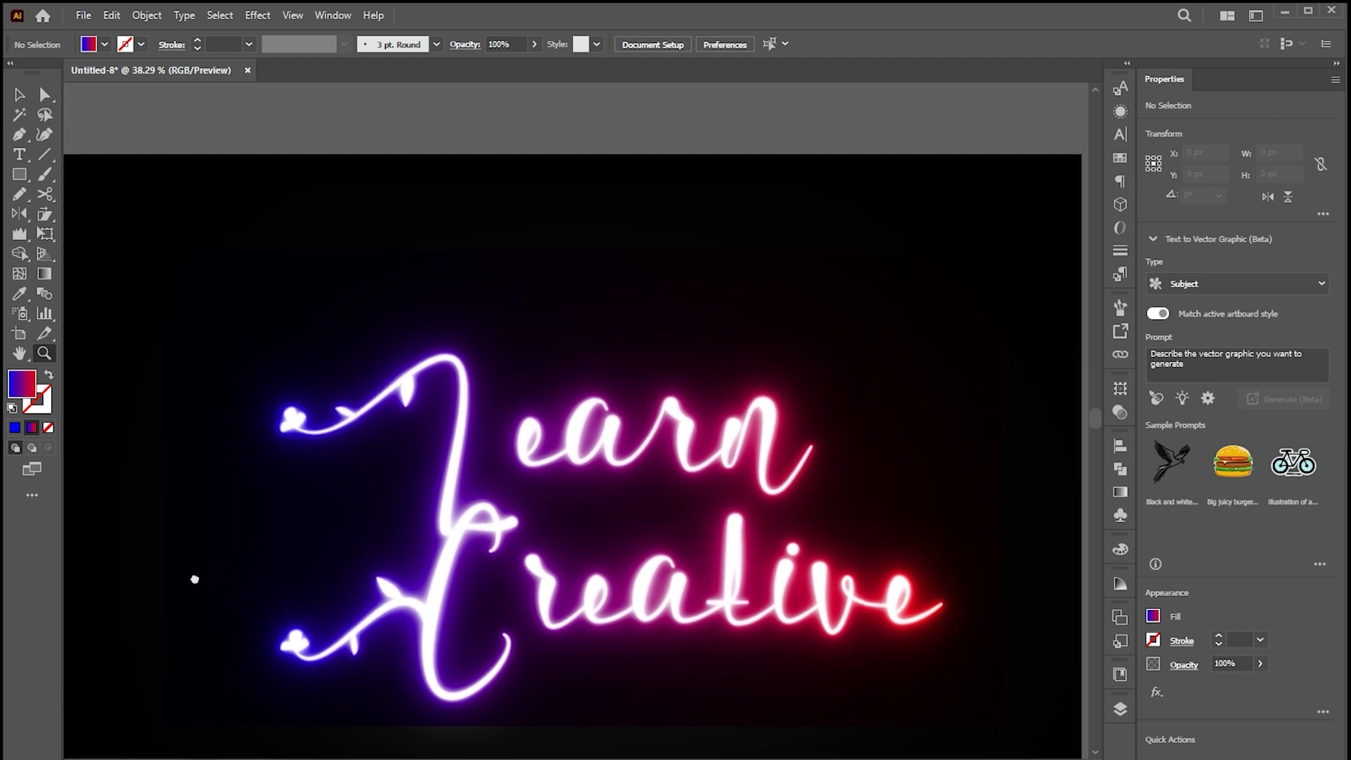
{"action": "scroll", "coordinate": [514, 516], "scroll_direction": "up", "scroll_amount": 1}
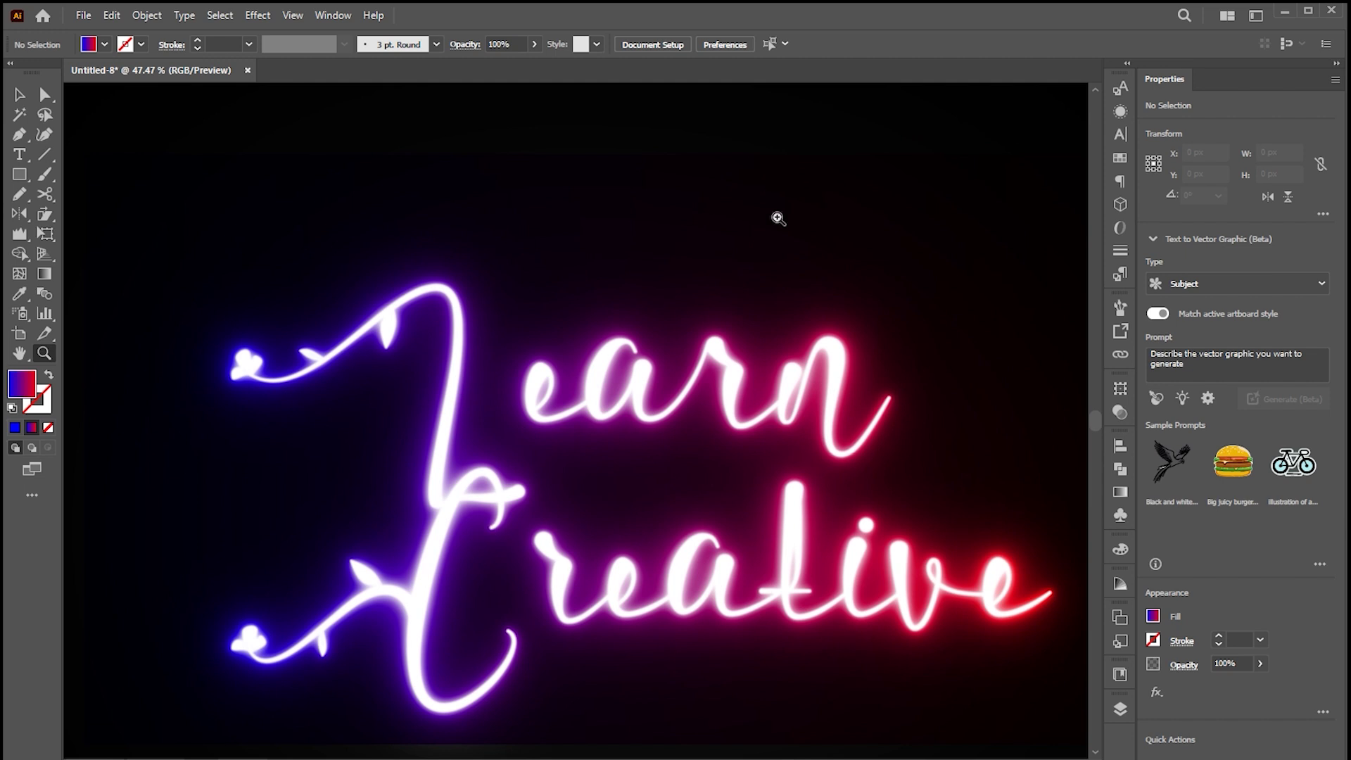
{"action": "scroll", "coordinate": [700, 338], "scroll_direction": "down", "scroll_amount": 3}
Shift the gradient rectangle's colours to green and purple with Recolor Artwork
{"action": "key", "text": "a"}
{"action": "left_click", "coordinate": [699, 308]}
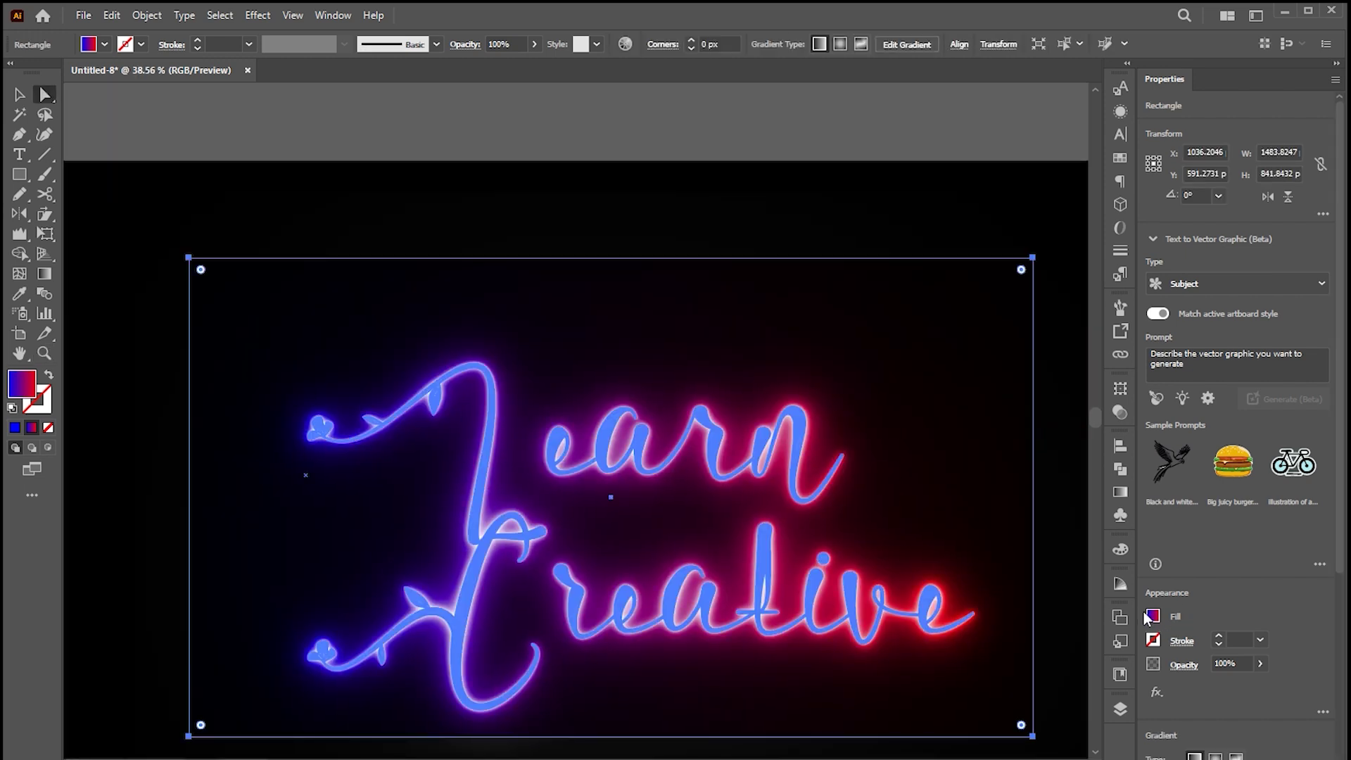
{"action": "left_click", "coordinate": [625, 43]}
{"action": "left_click_drag", "start_coordinate": [1054, 421], "coordinate": [876, 434]}
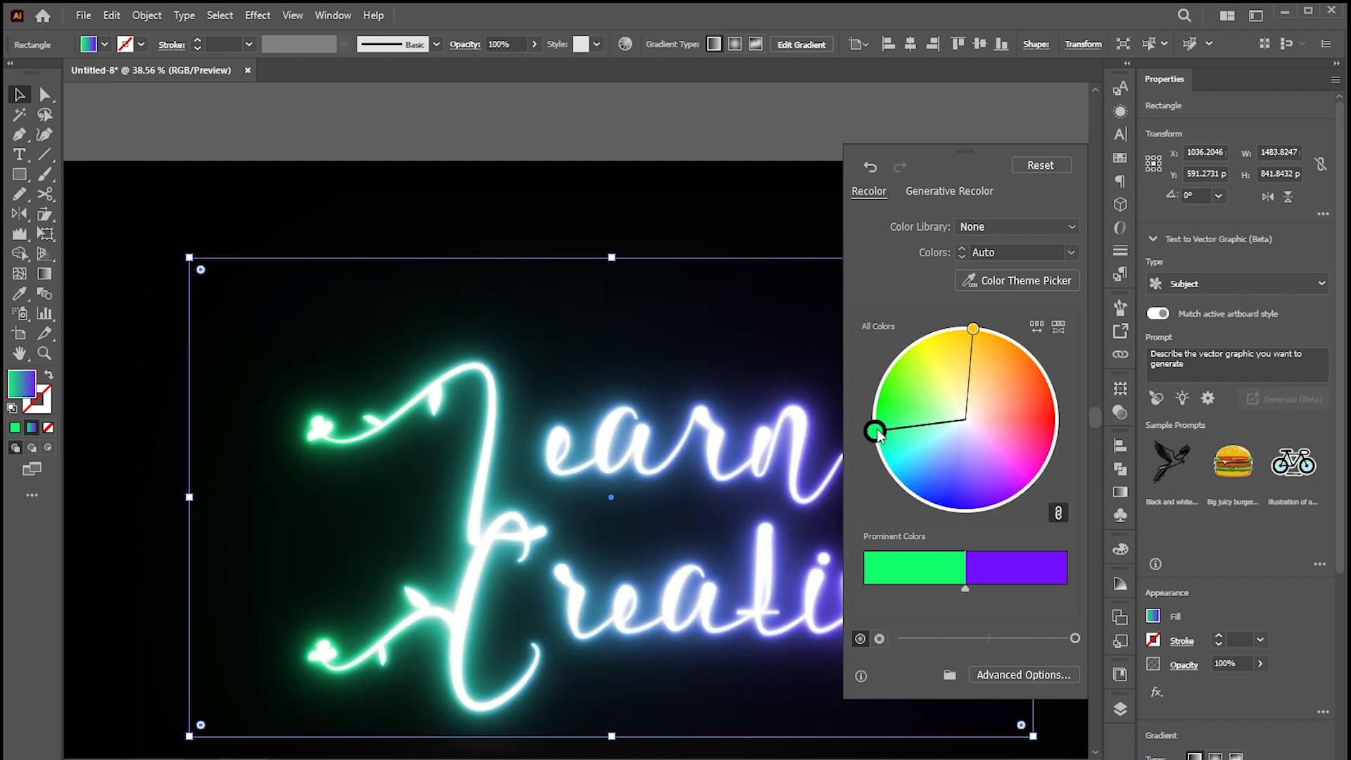
{"action": "left_click", "coordinate": [951, 128]}
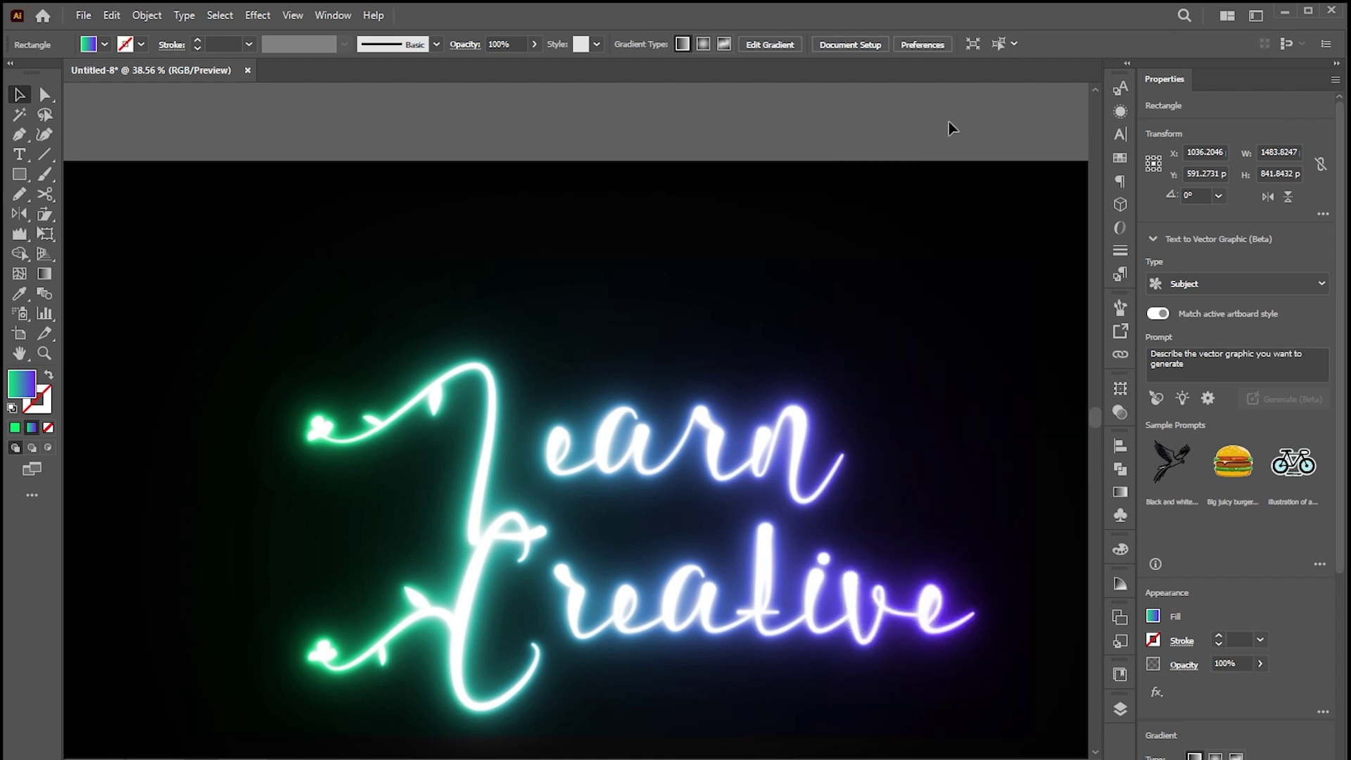